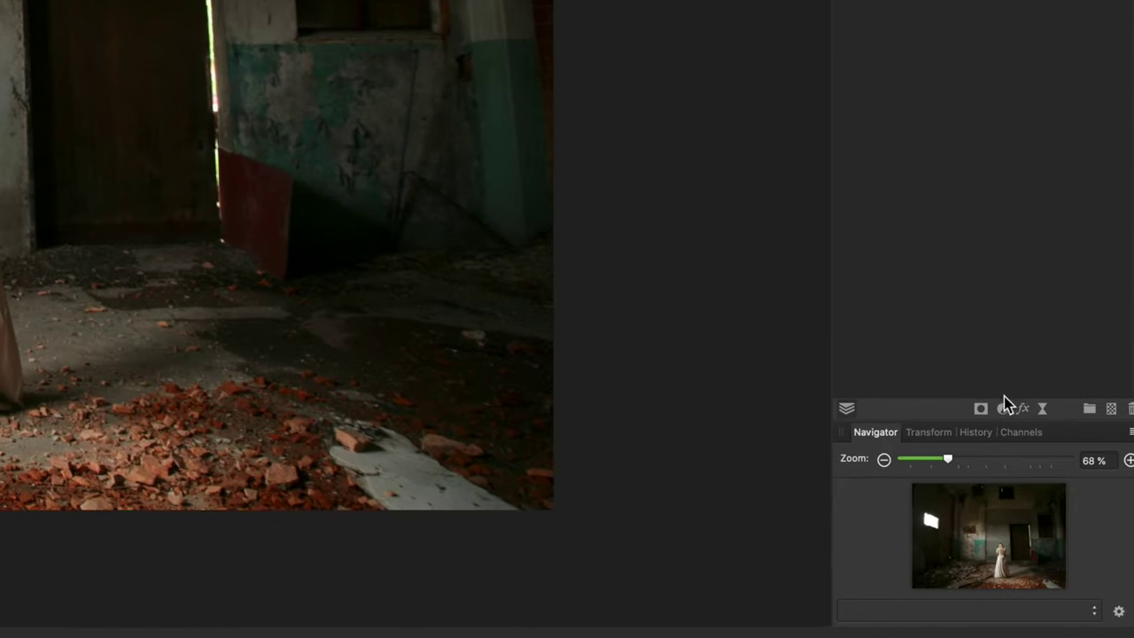
Step: Add a Levels adjustment with Black Level raised to about 4% to deepen the shadows
left_click(1066, 526)
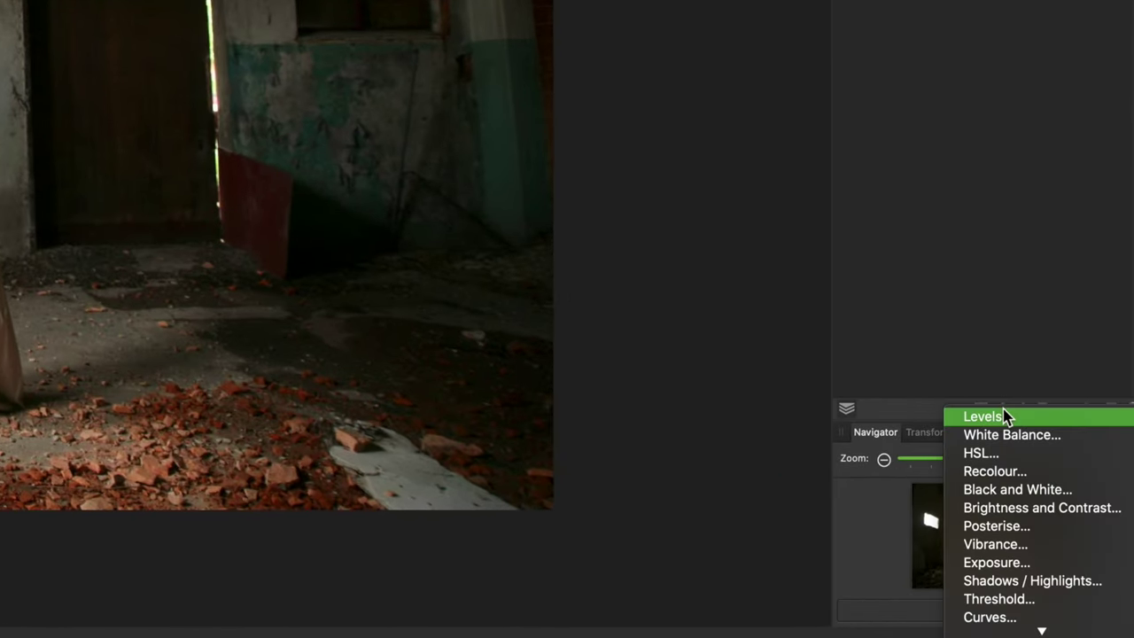
left_click(999, 417)
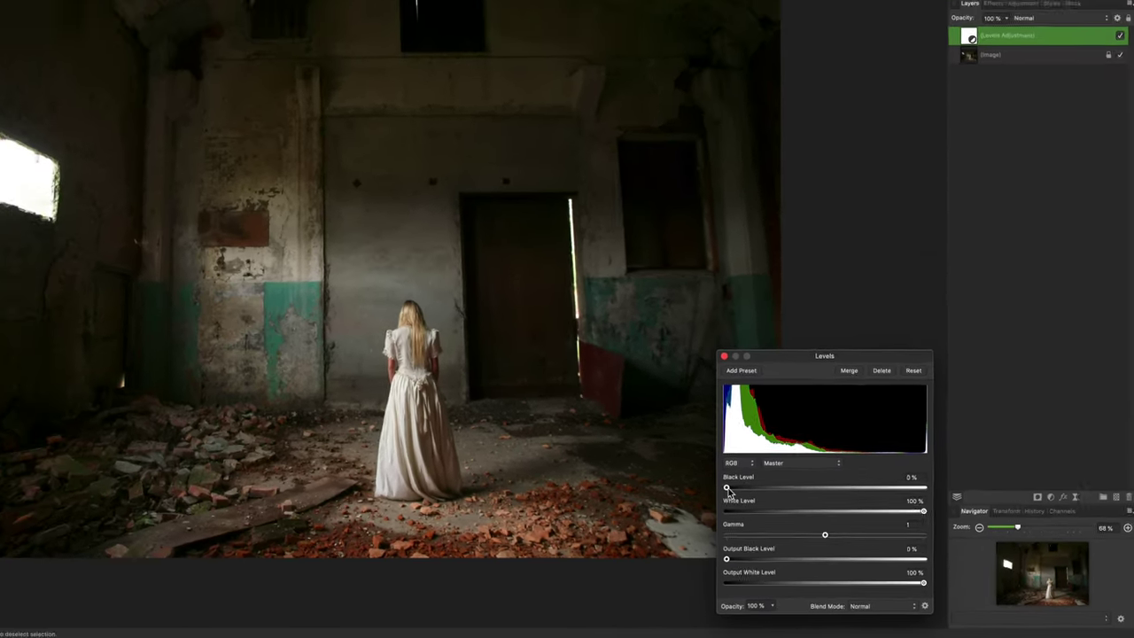
left_click_drag(464, 393, 467, 394)
left_click_drag(817, 521, 822, 524)
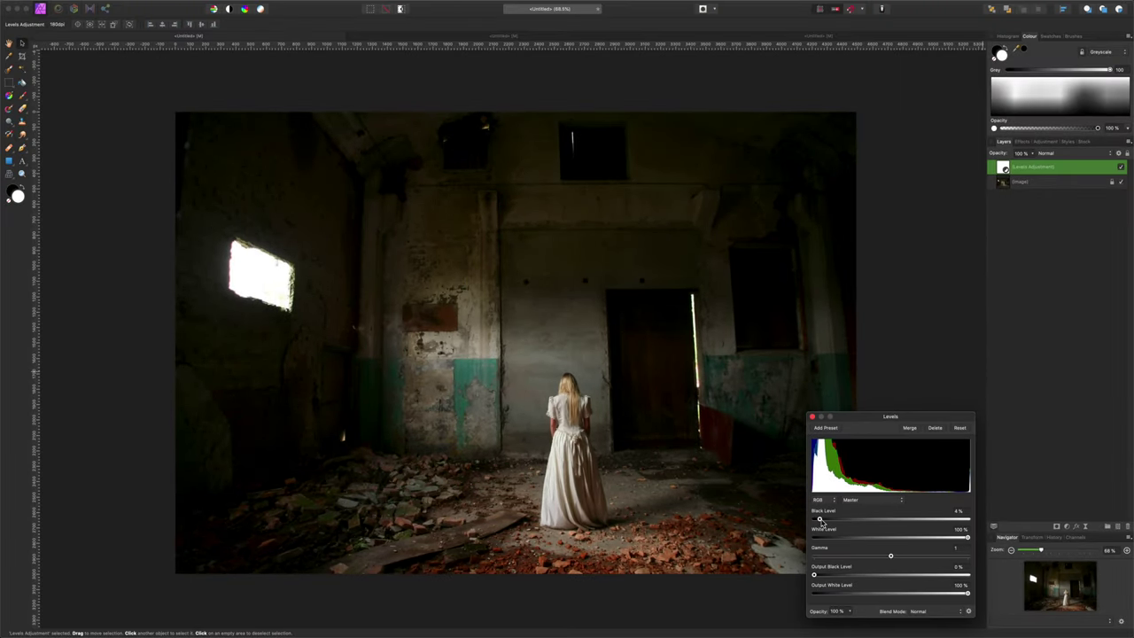
left_click(812, 416)
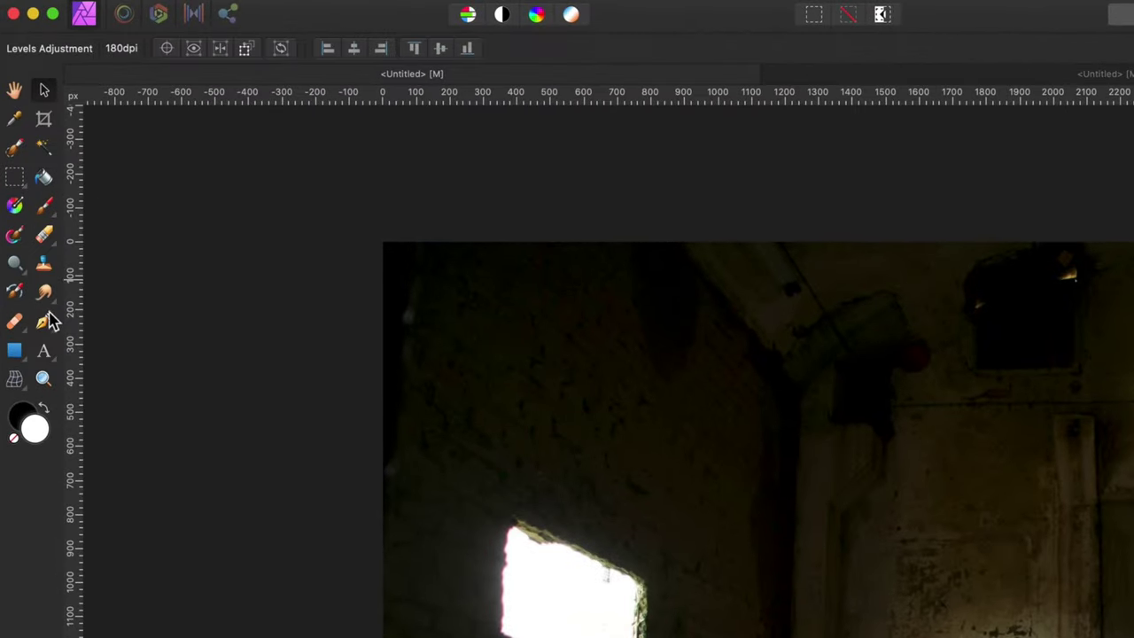
Step: Draw a closed triangular beam shape from the window's corners to the woman's head
left_click(45, 320)
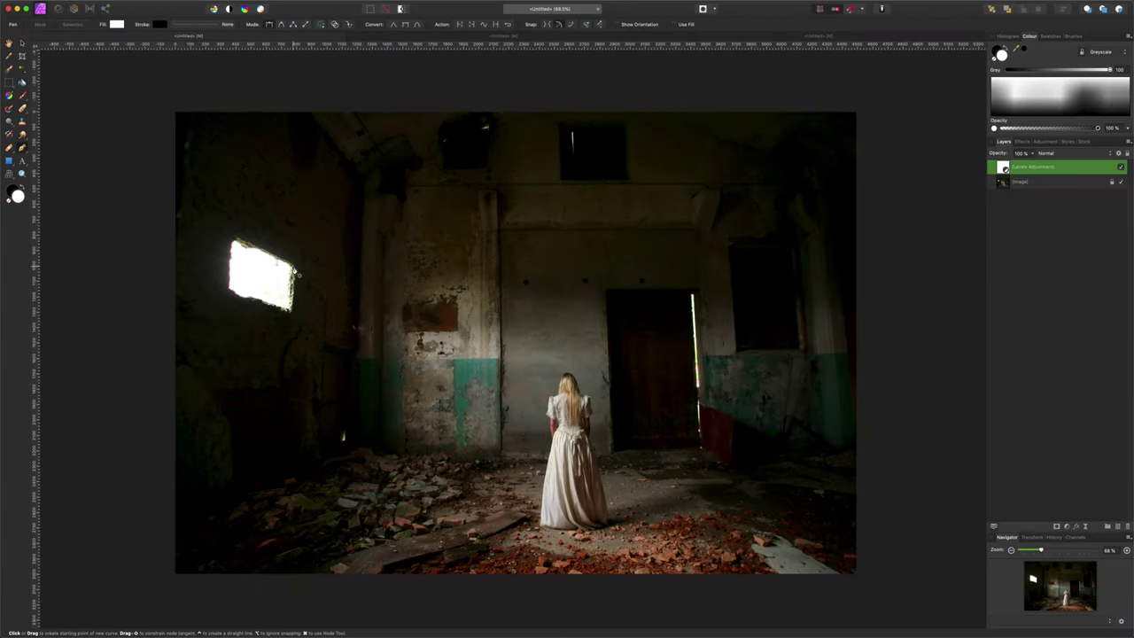
left_click(294, 266)
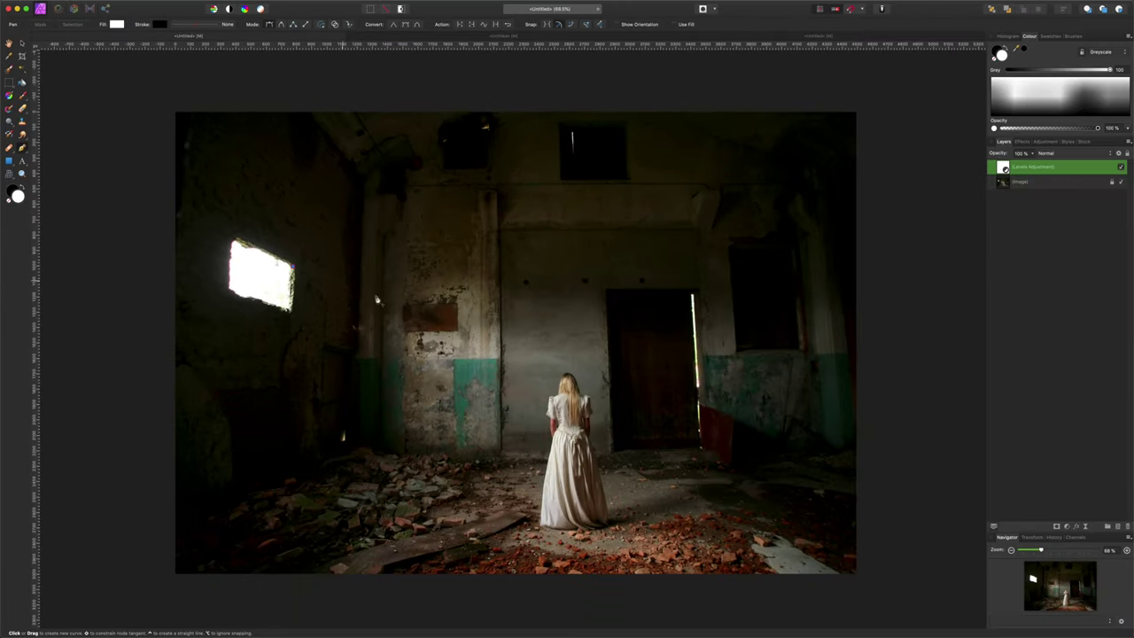
left_click(569, 379)
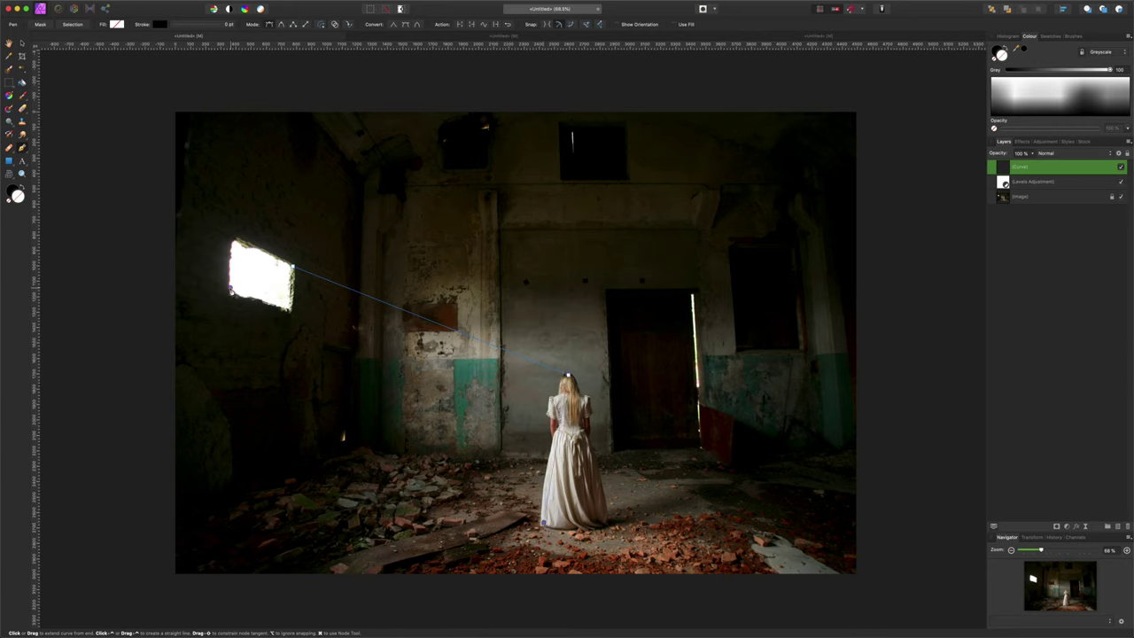
left_click(231, 286)
left_click(294, 267)
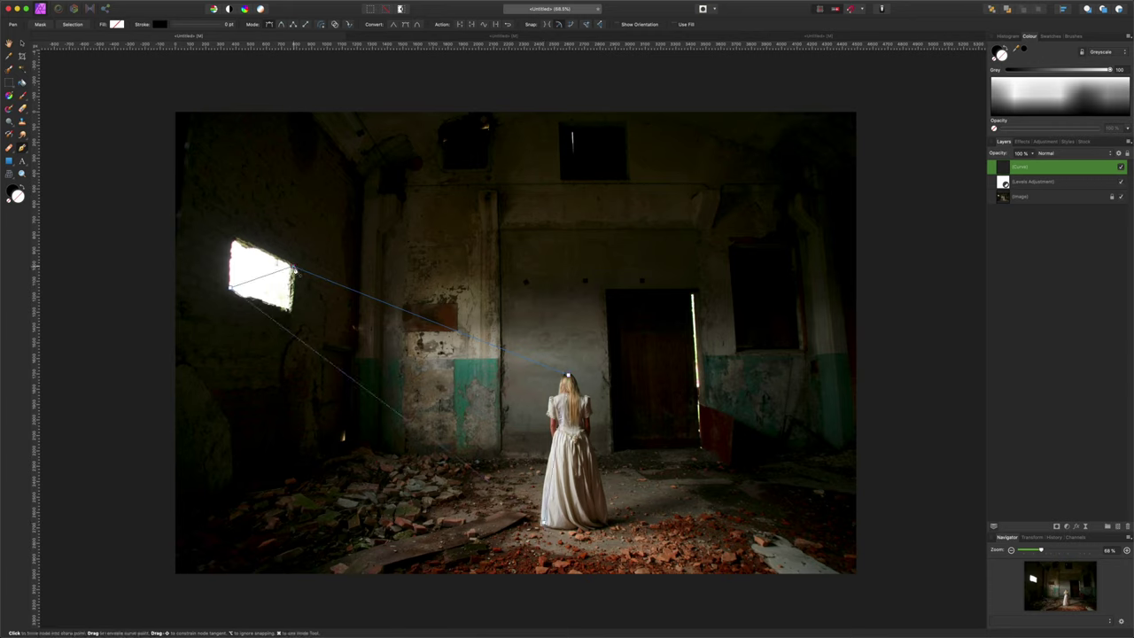
Step: Fill the beam shape with white and set its blend mode to Soft Light
double_click(18, 197)
left_click(250, 272)
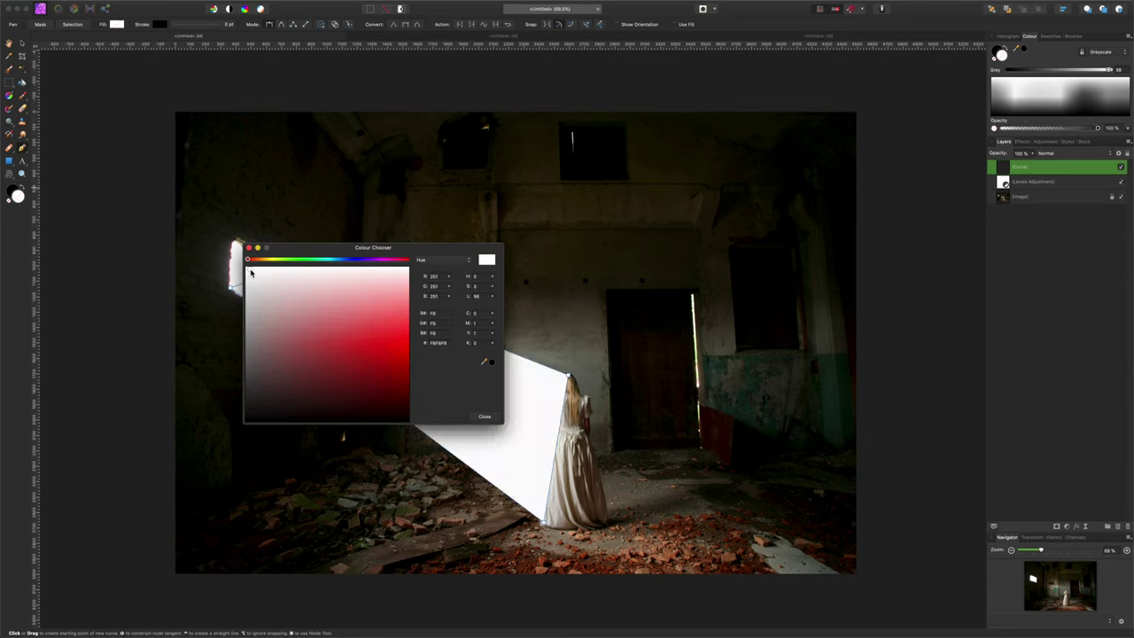
left_click(485, 418)
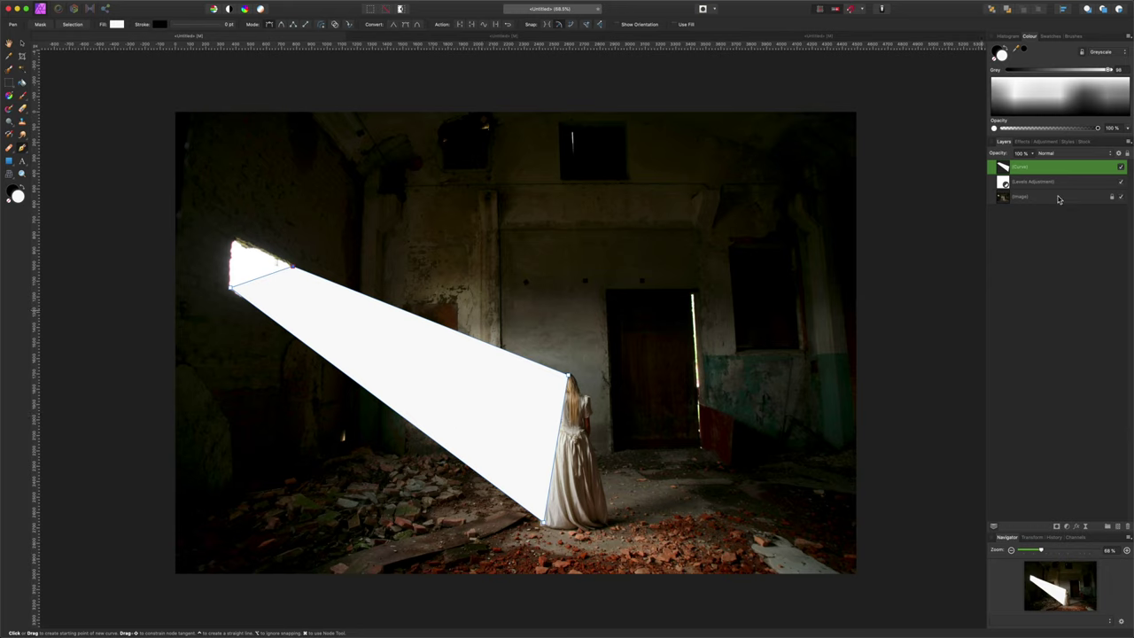
left_click(1058, 154)
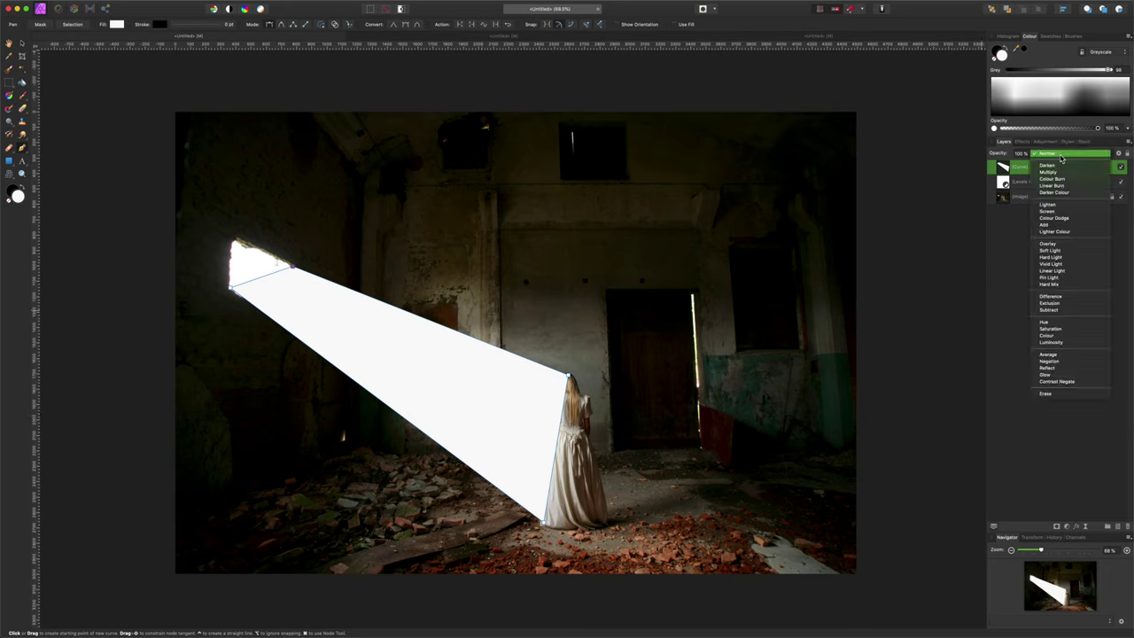
left_click(1063, 251)
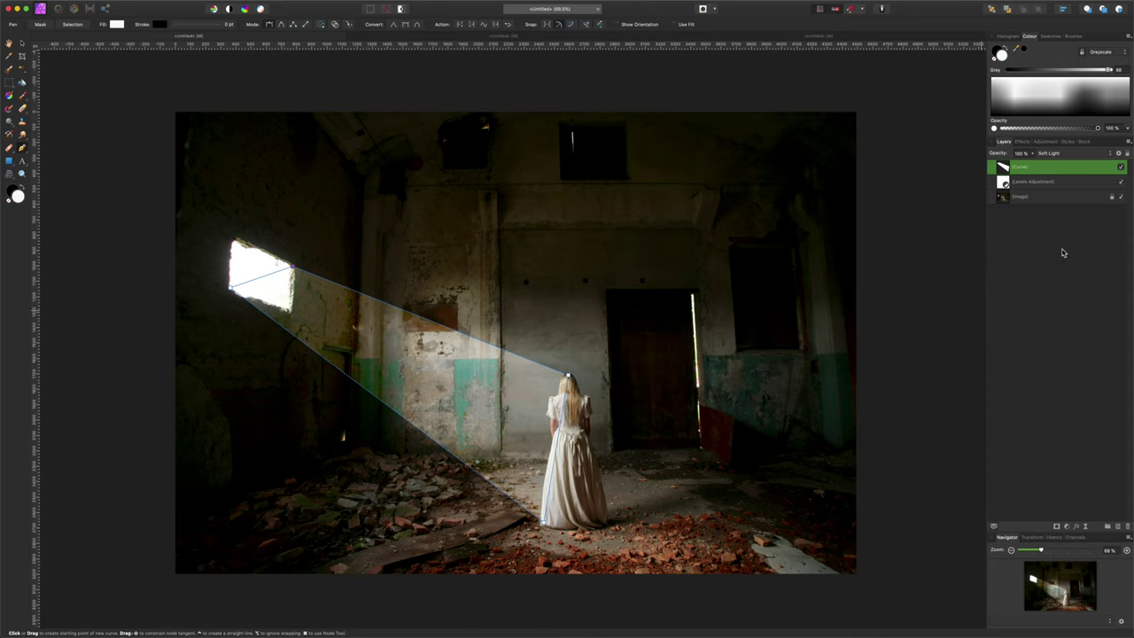
Step: Apply a Gaussian Blur with a 30.7 px radius to the light beam
left_click(258, 3)
mouse_move(282, 20)
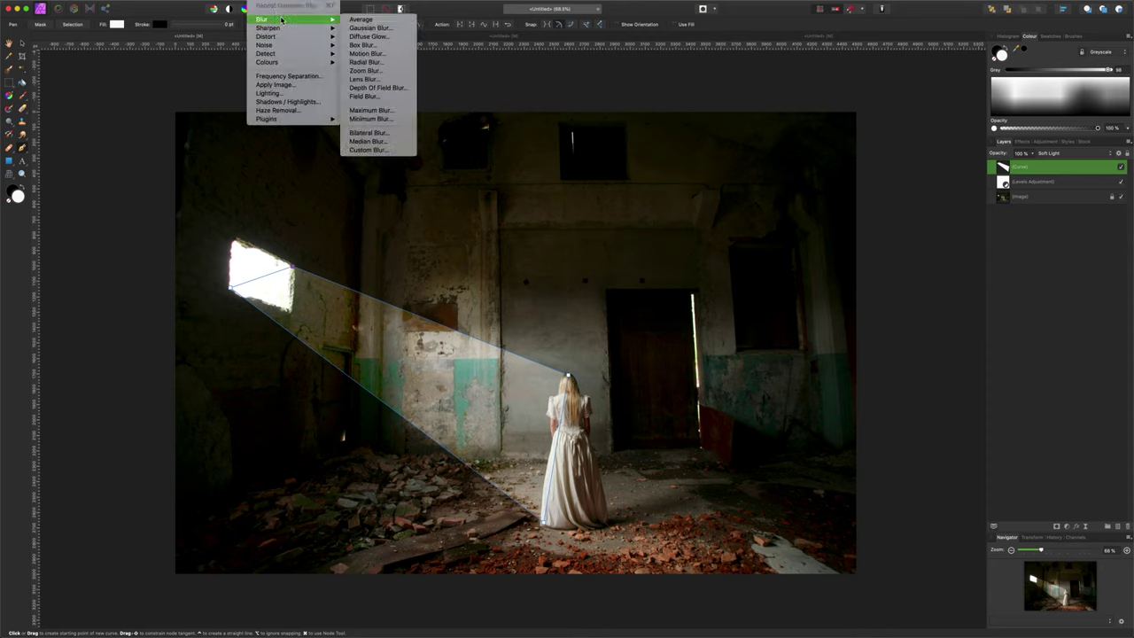
left_click(372, 29)
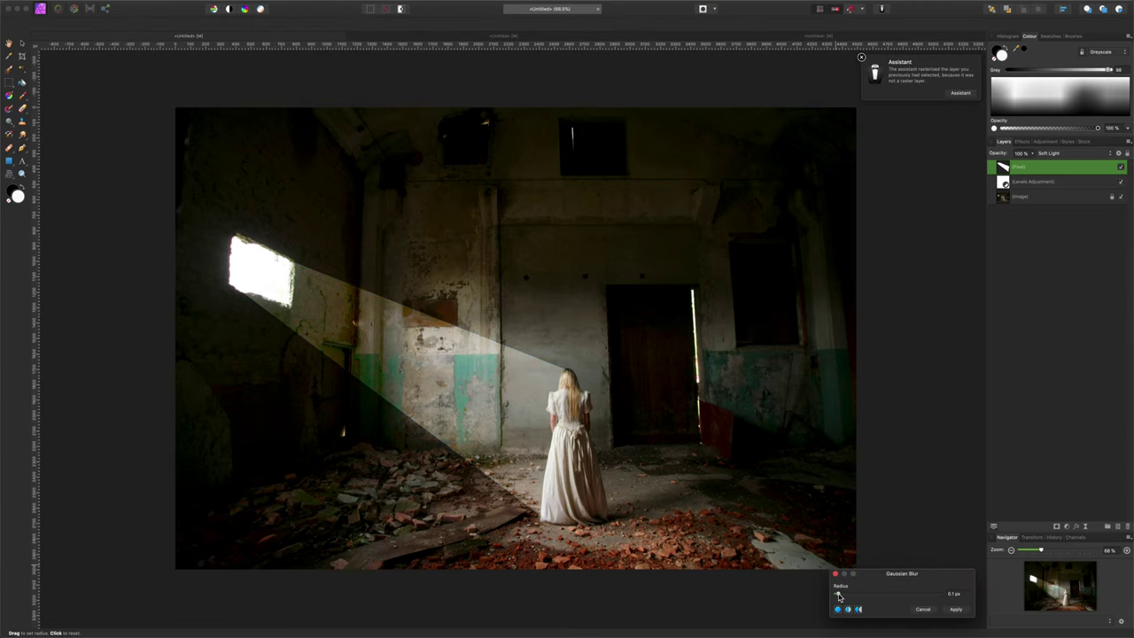
left_click_drag(838, 596, 920, 600)
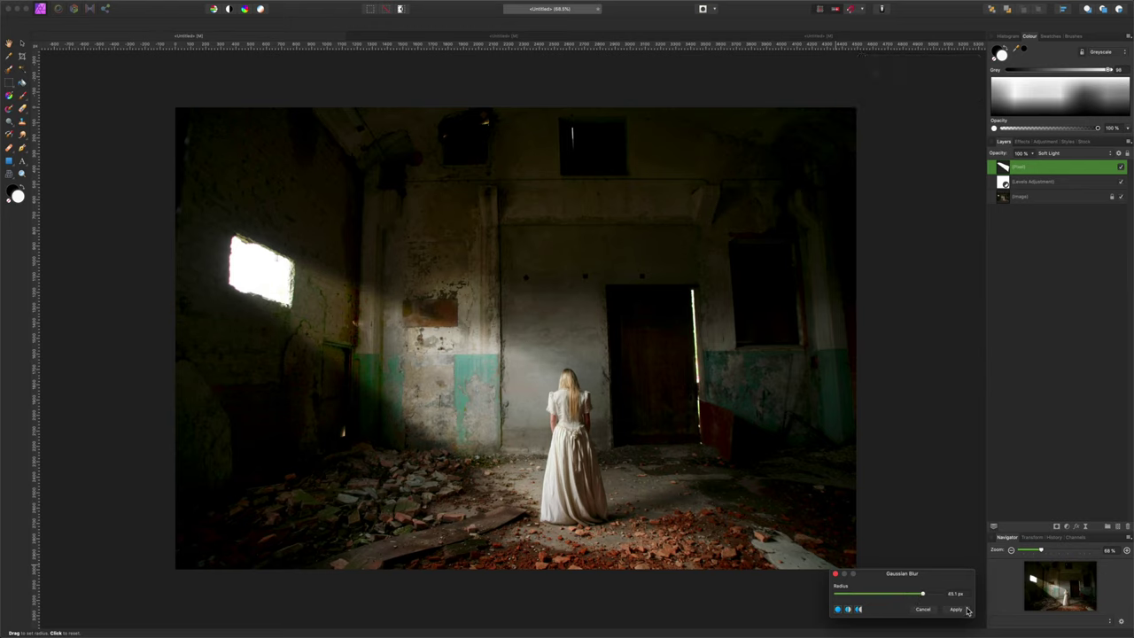
left_click(962, 610)
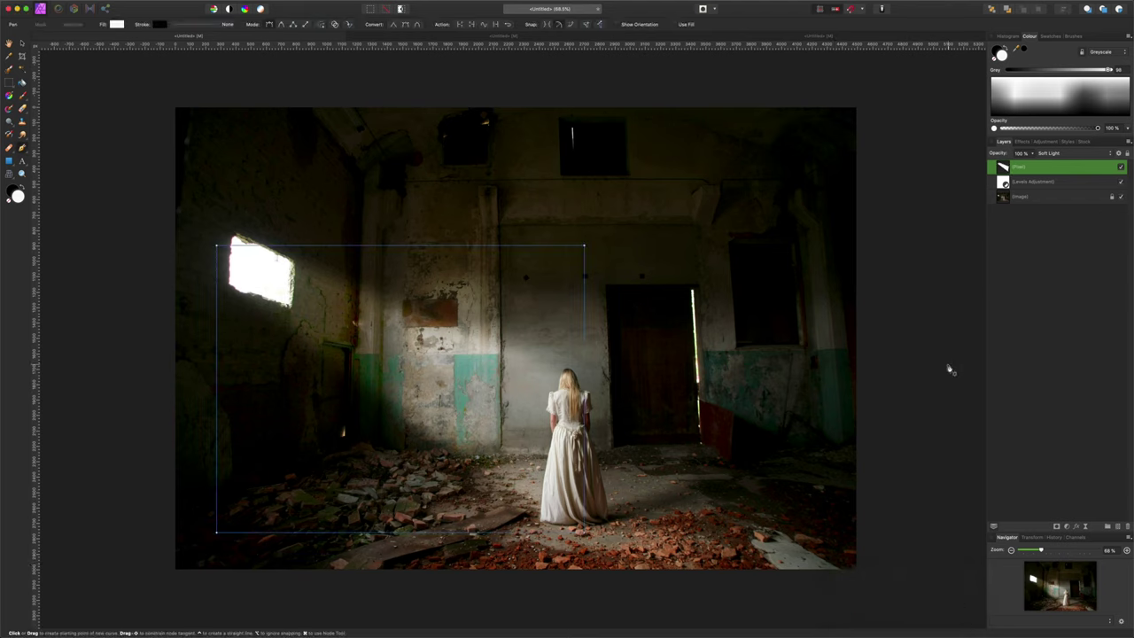
Step: Lower the beam layer's opacity so it glows subtly
left_click_drag(1033, 157, 1024, 166)
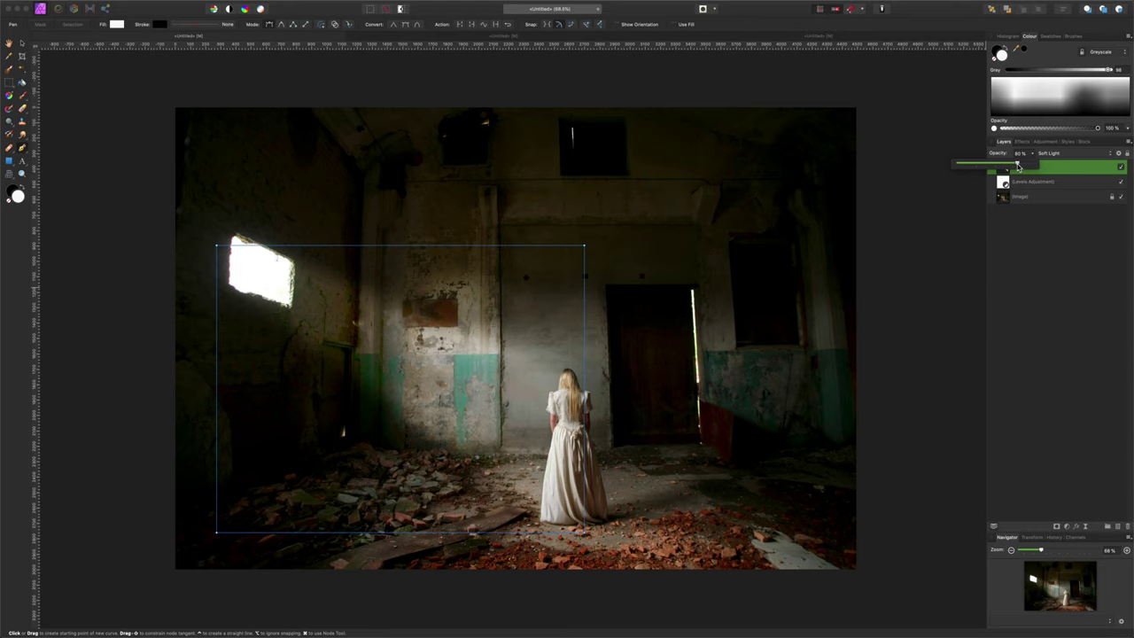
left_click_drag(1018, 166, 1018, 167)
left_click(1036, 235)
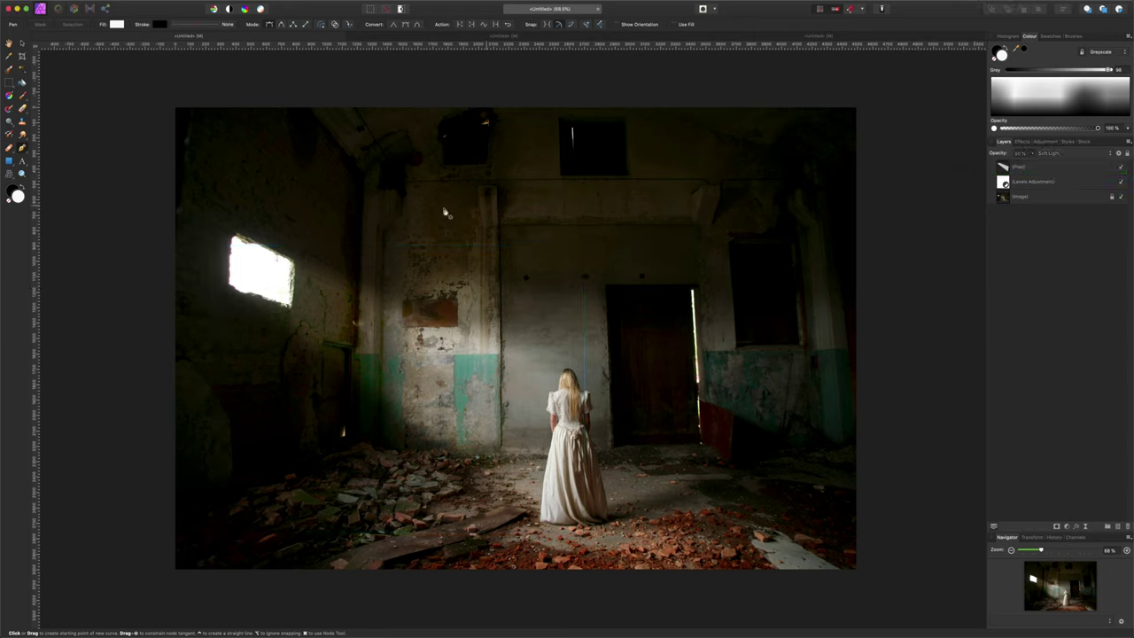
Step: Place FA_Dust_27 over the window light, shrink and tilt it, and blend it in Screen mode
left_click_drag(2, 310, 515, 311)
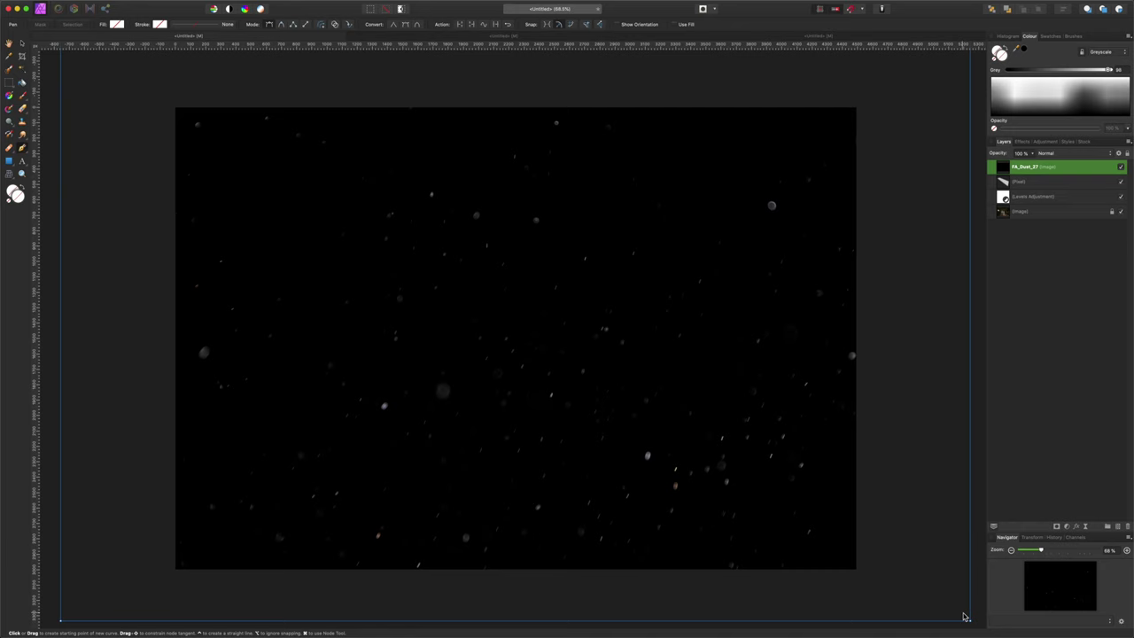
key("v")
left_click_drag(967, 619, 957, 611)
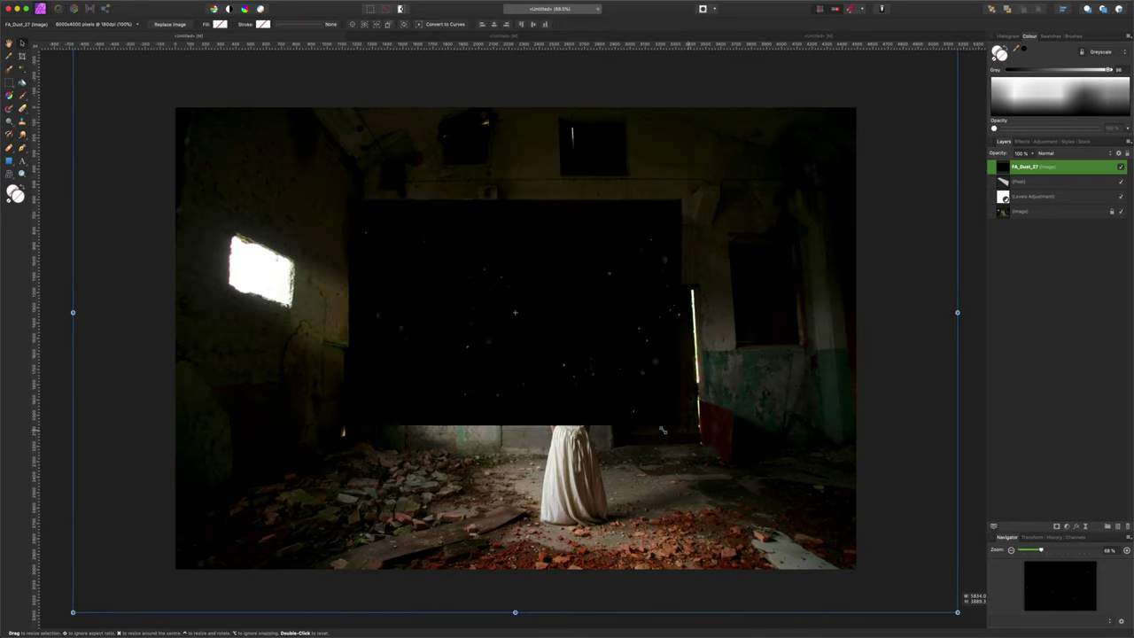
left_click_drag(566, 364, 557, 401)
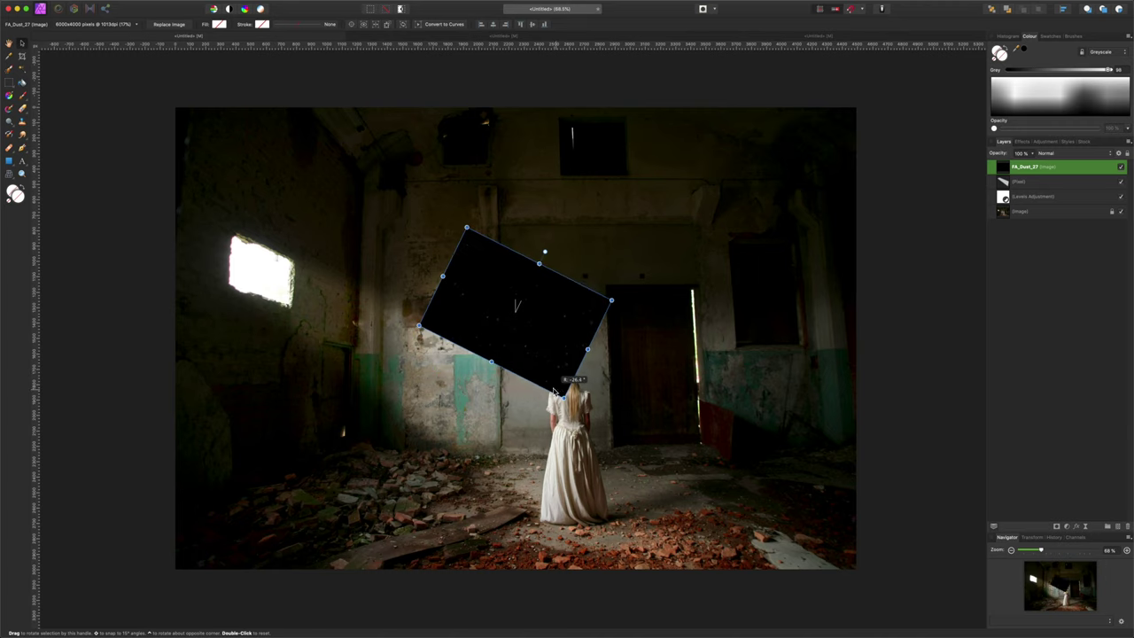
left_click_drag(559, 322, 378, 325)
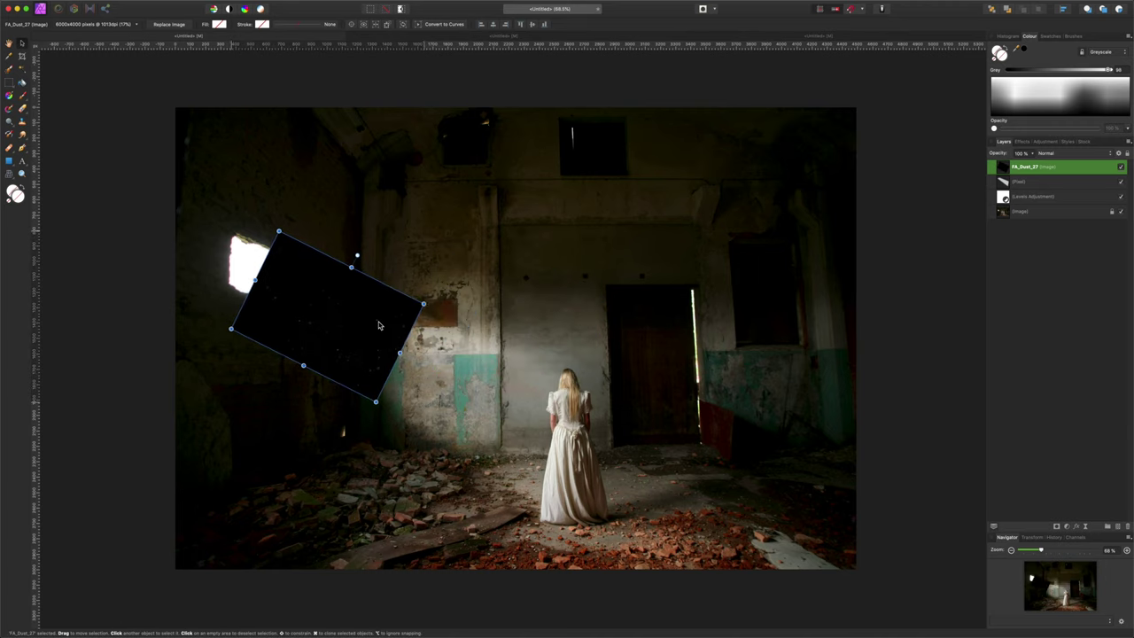
left_click(1054, 154)
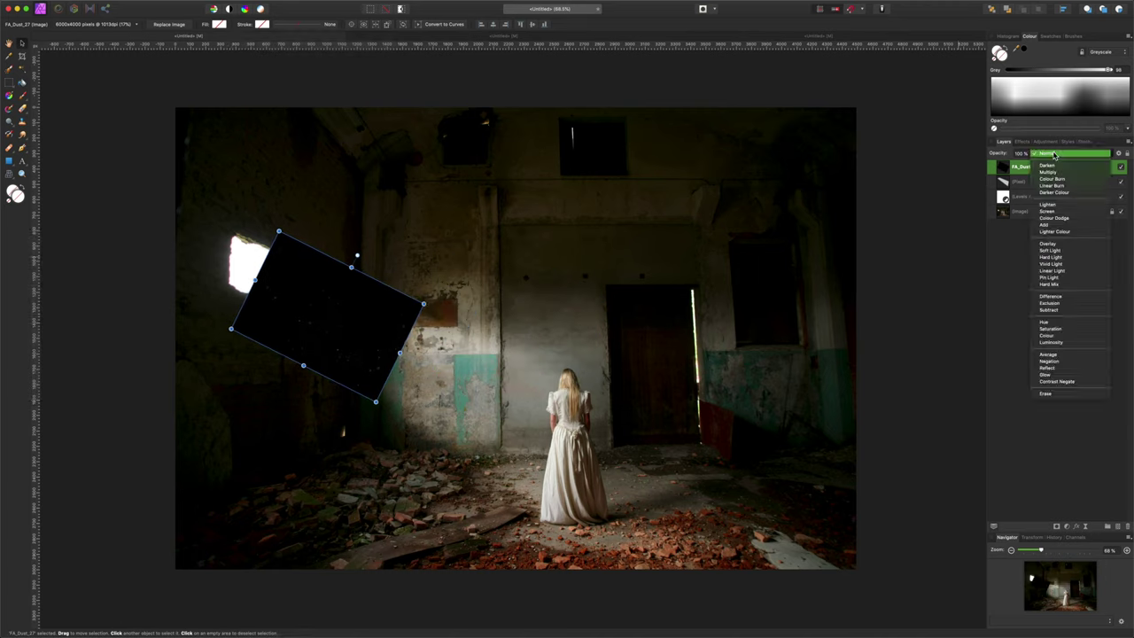
left_click(1053, 212)
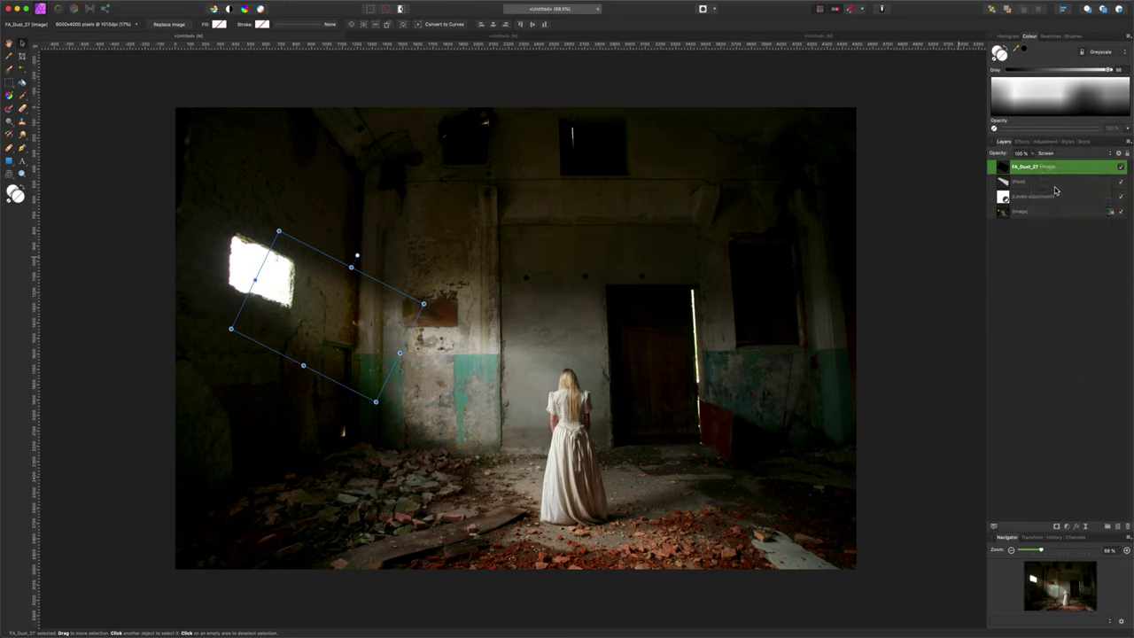
Step: Duplicate FA_Dust_27, move the copy down the beam toward the woman, and group both dust layers
key("super+j")
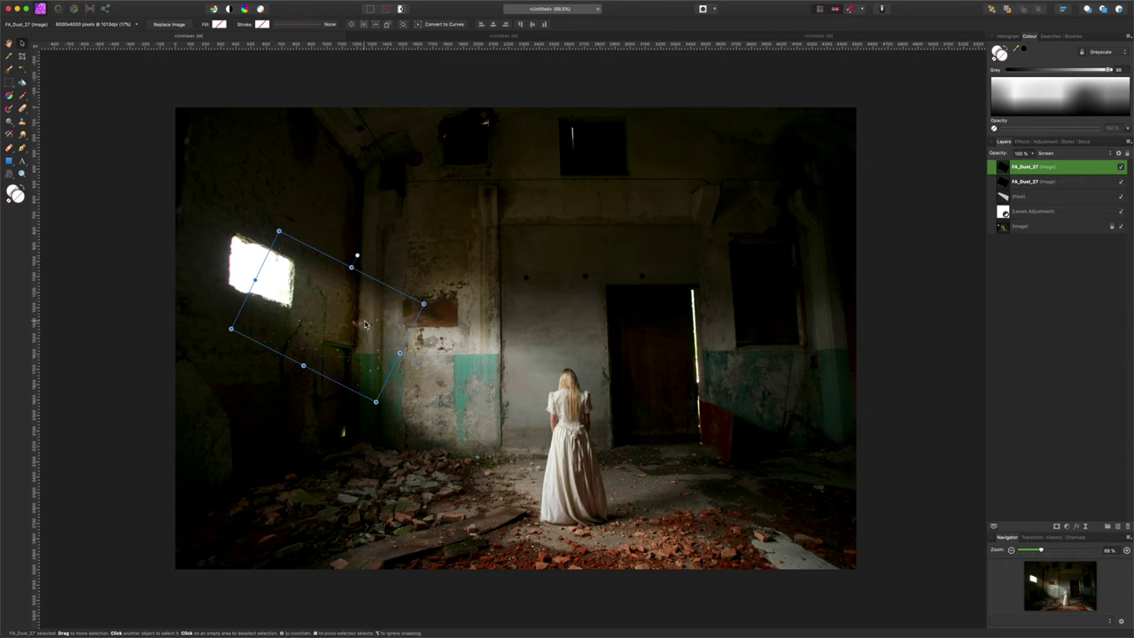
left_click_drag(371, 326, 497, 403)
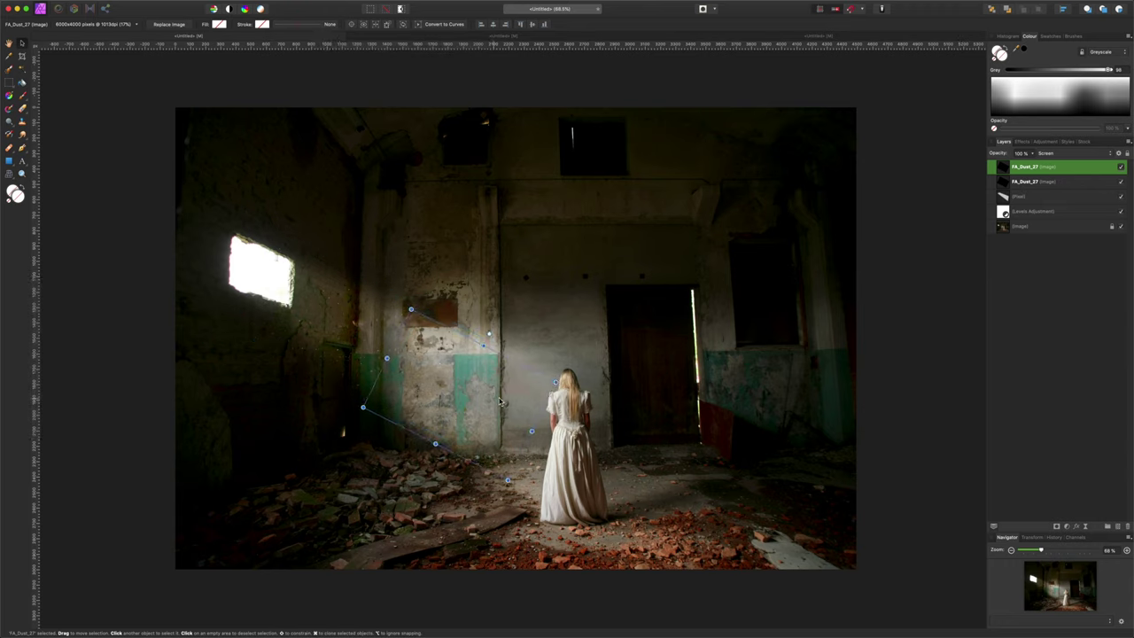
left_click(1077, 182, "shift")
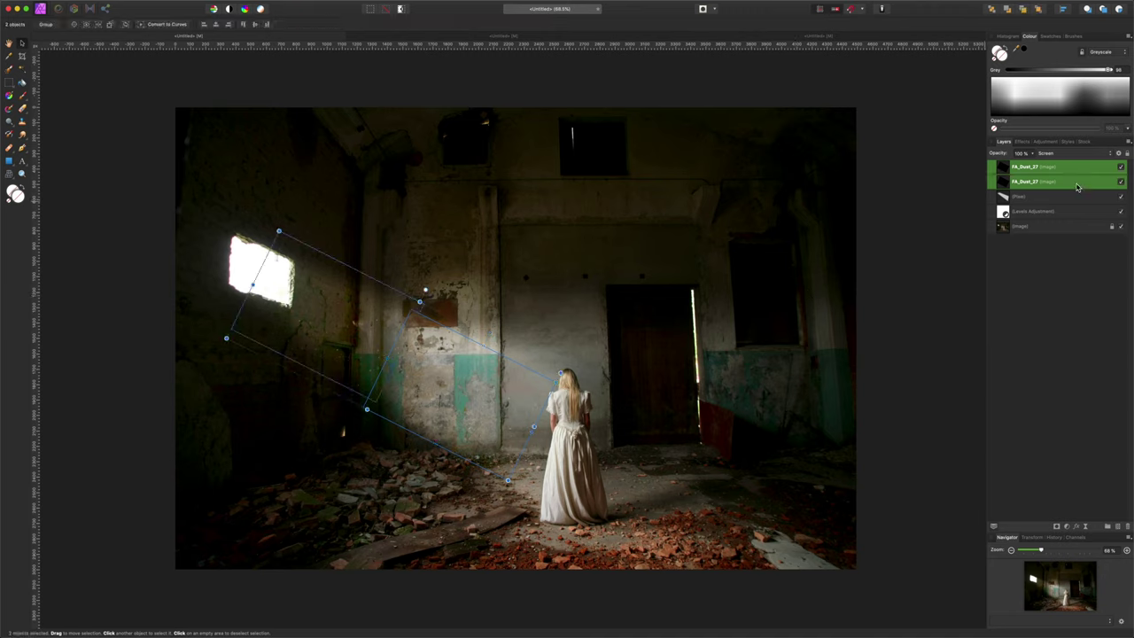
key("super+g")
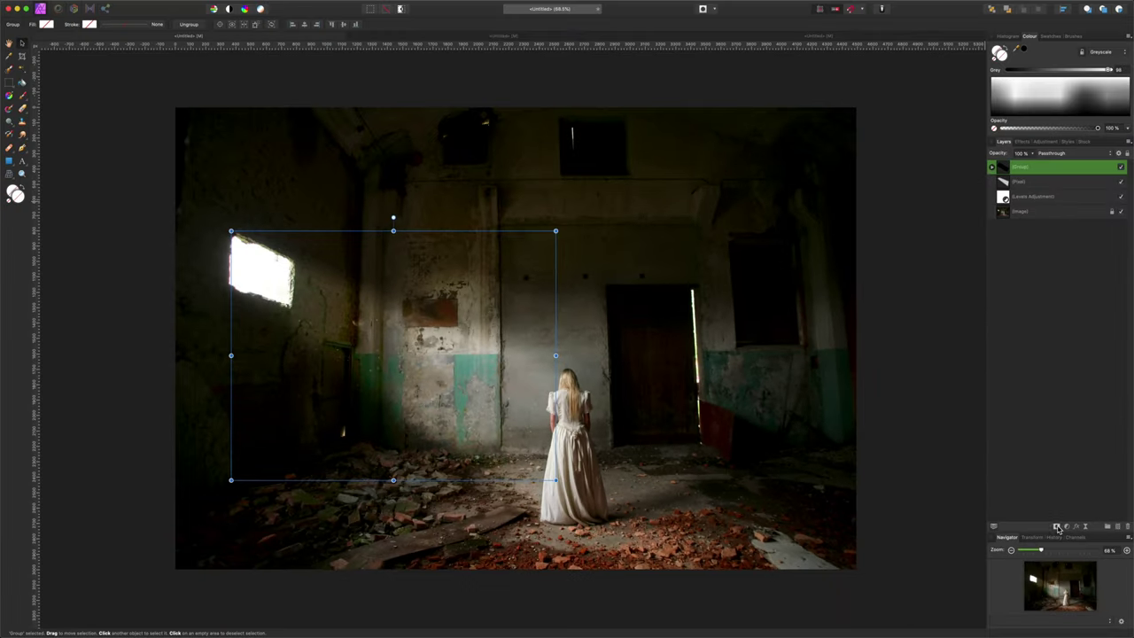
Step: Add a mask to the dust group and brush black over the left wall to hide dust
left_click(1056, 527)
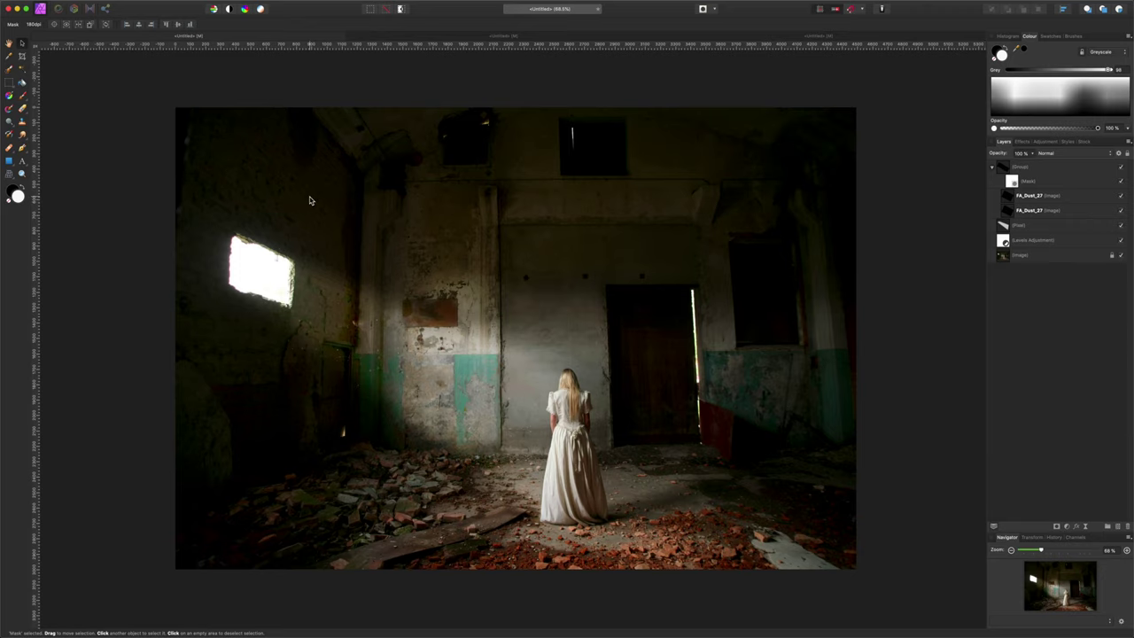
left_click(23, 95)
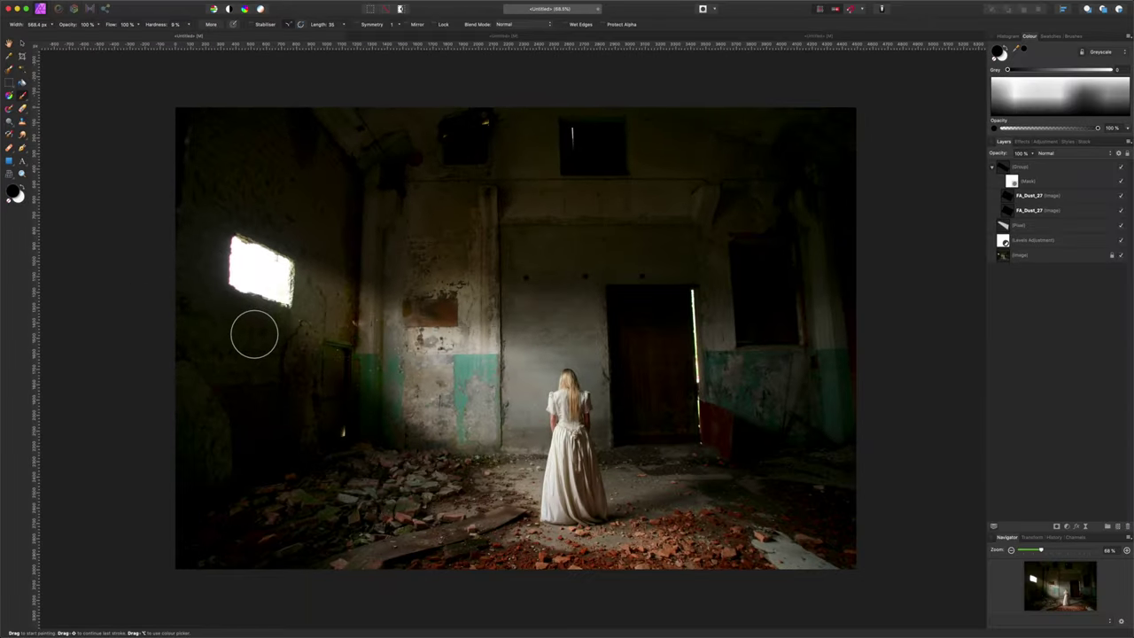
mouse_move(252, 326)
left_mouse_down()
mouse_move(321, 387)
mouse_move(298, 376)
mouse_move(397, 449)
left_mouse_up()
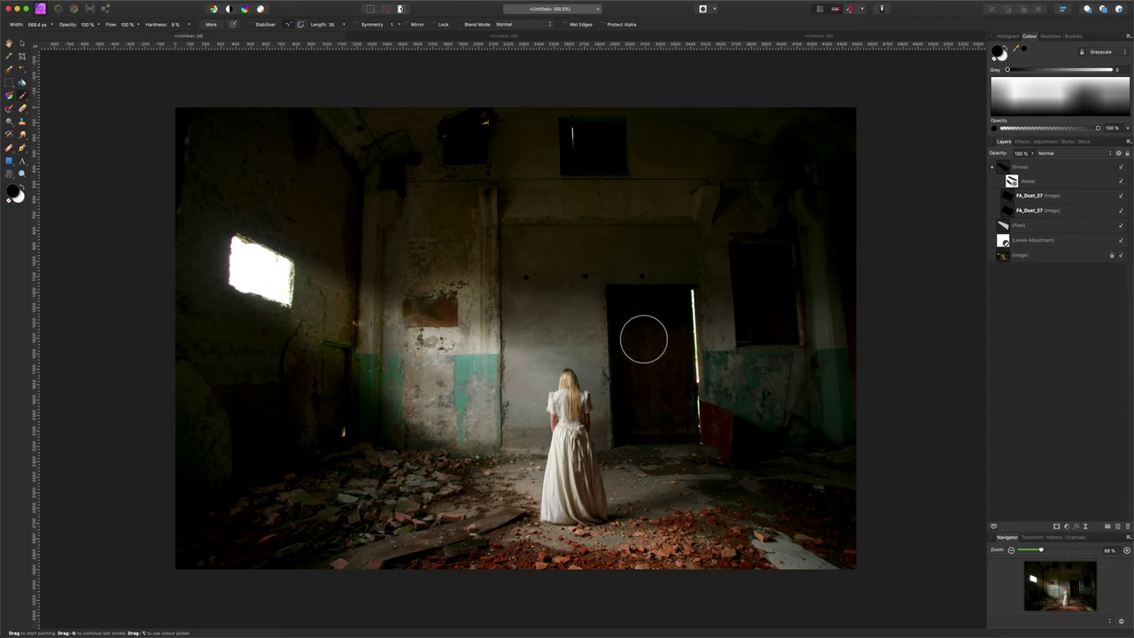
Step: Toggle the dust group, light beam and Levels layers off and on to compare before and after
left_click(992, 167)
left_click(1111, 168)
left_click(1113, 196, "shift")
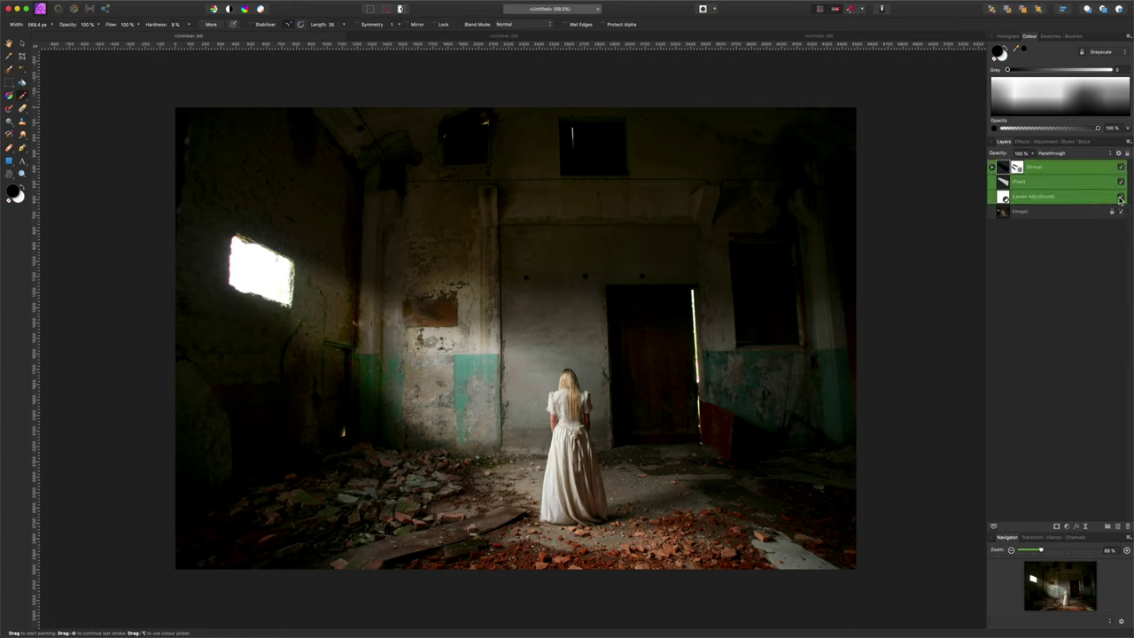
left_click(1121, 196)
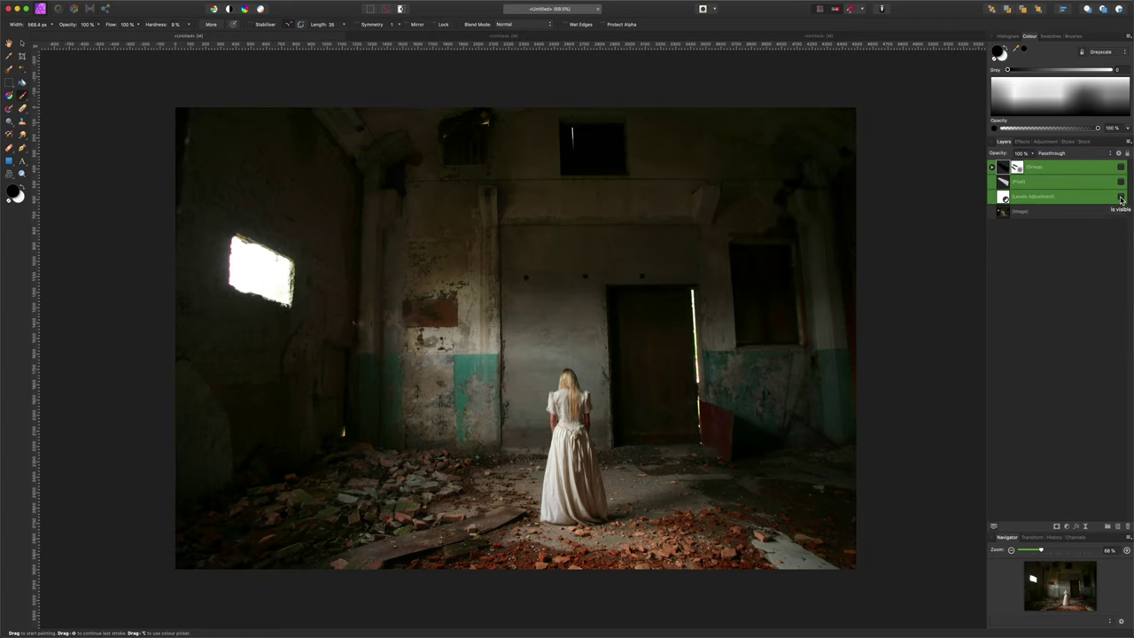
left_click(1121, 196)
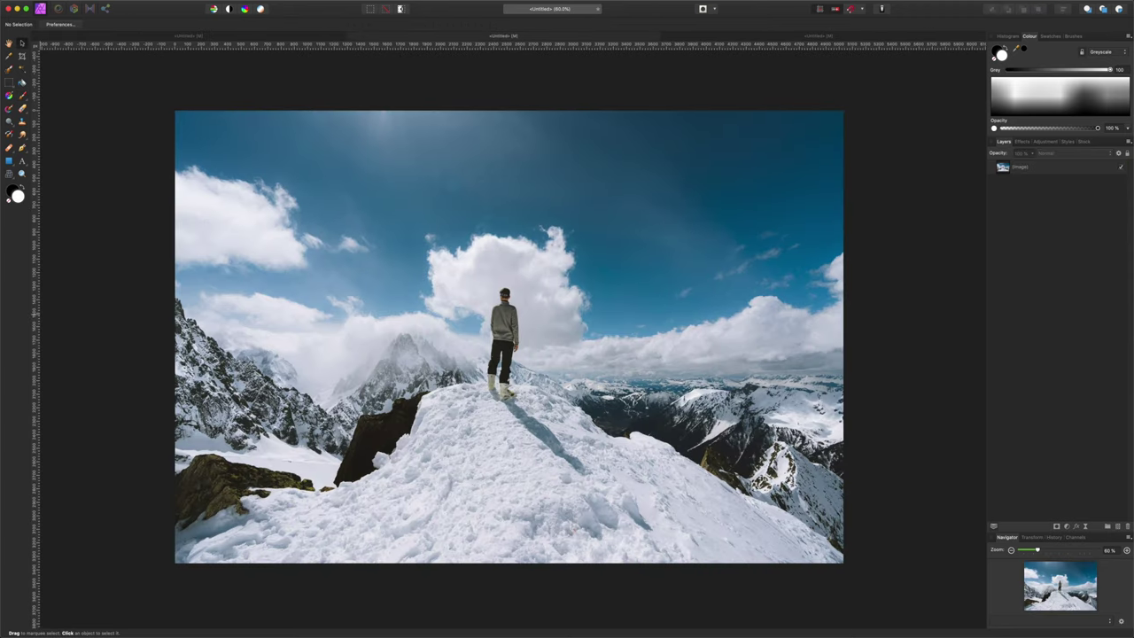
Step: Place FA_Dust_29 on the mountain photo, shrink it, raise it over the sky, and blend in Screen
left_click_drag(304, 291, 435, 286)
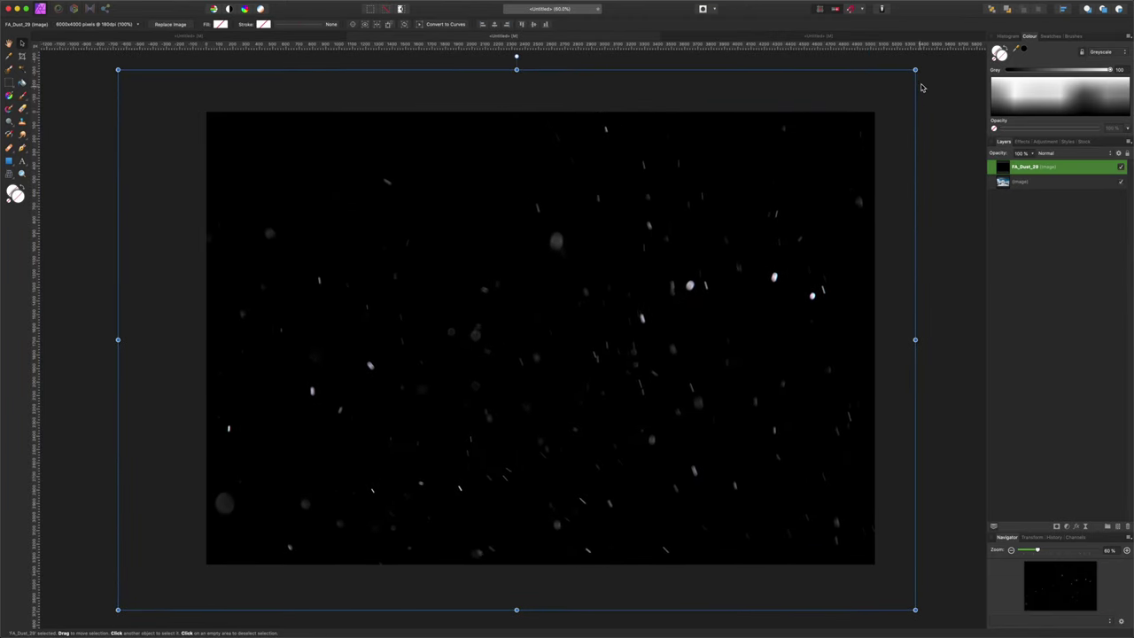
left_click_drag(915, 69, 872, 114)
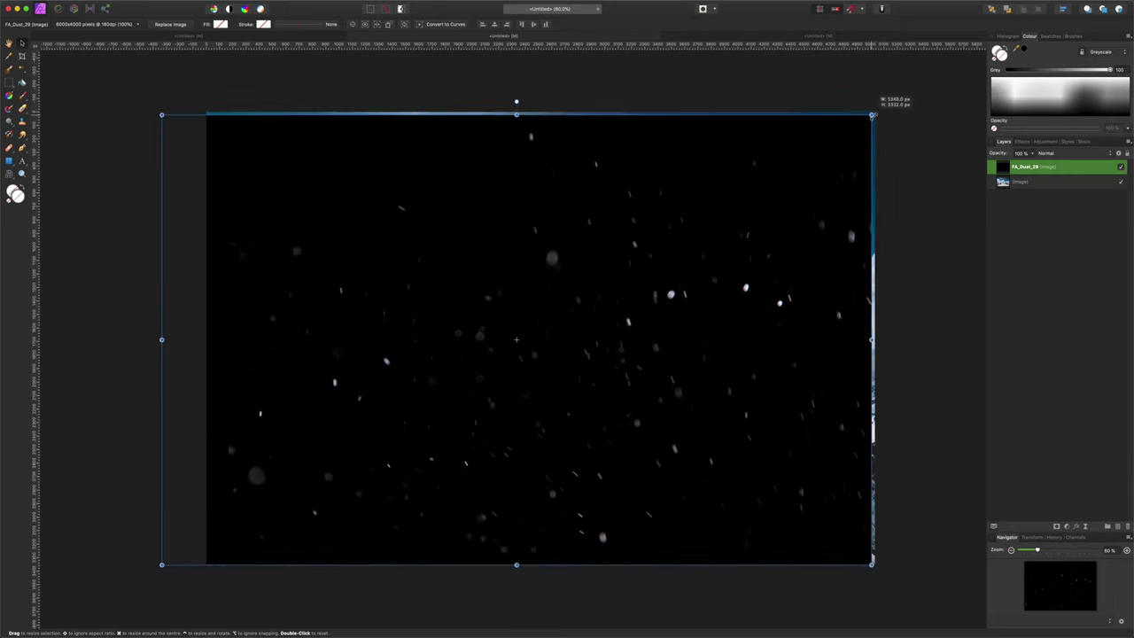
left_click_drag(835, 201, 857, 85)
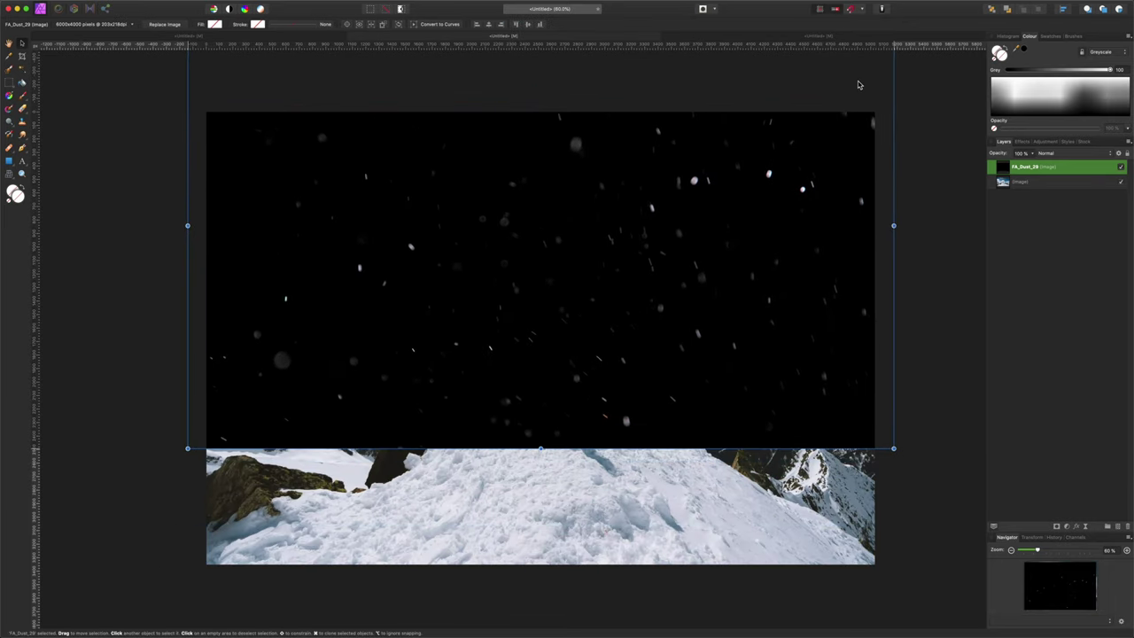
left_click(1058, 154)
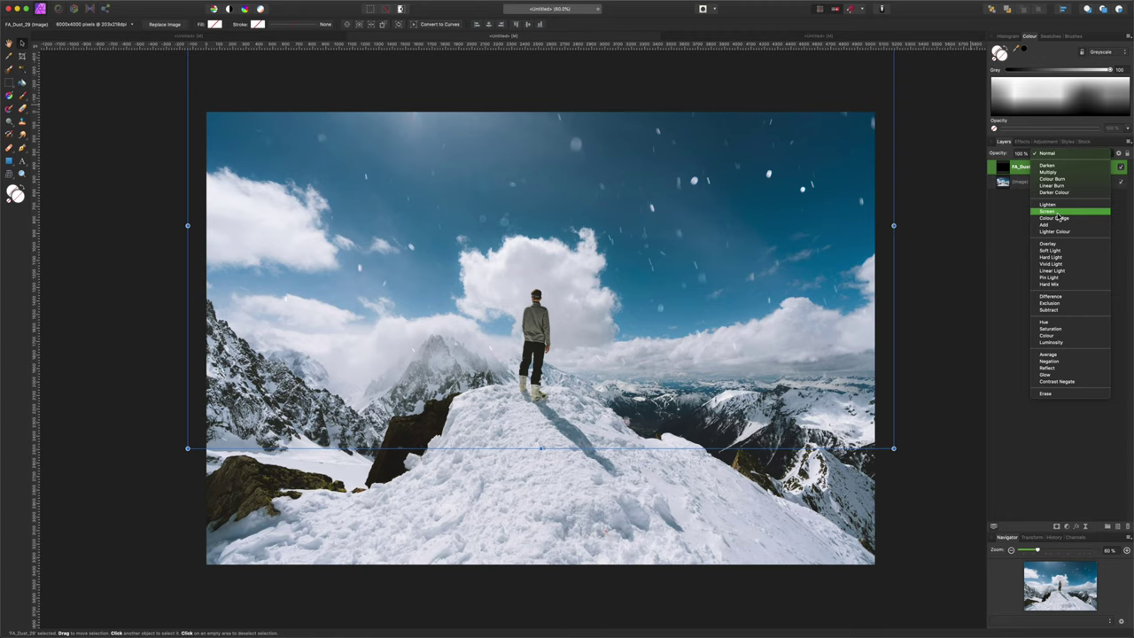
left_click(1055, 212)
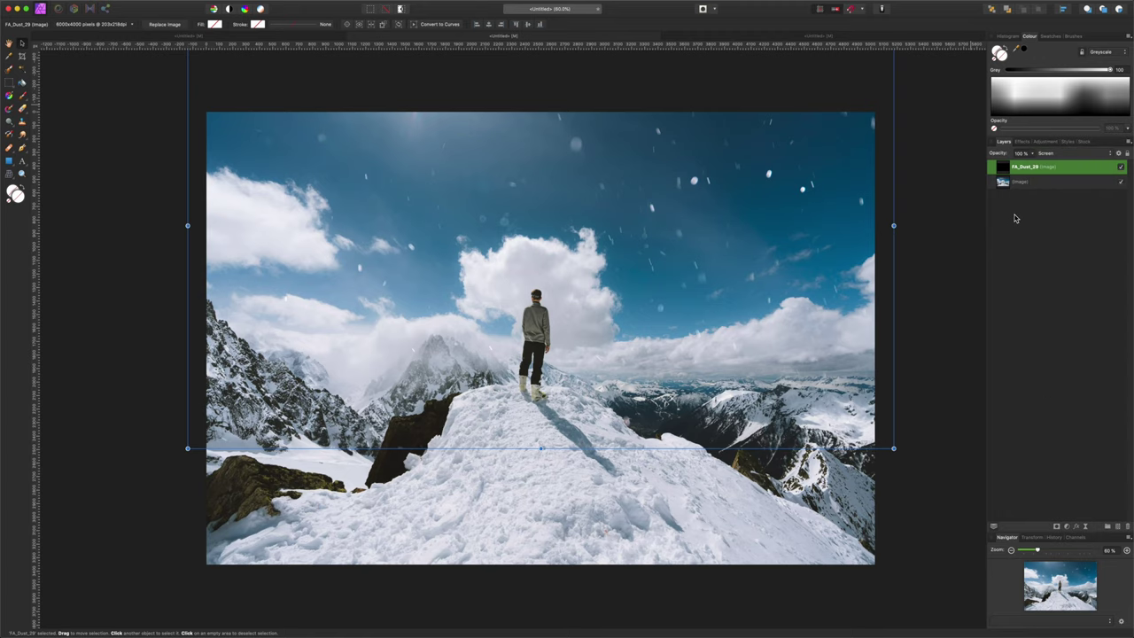
left_click(1015, 218)
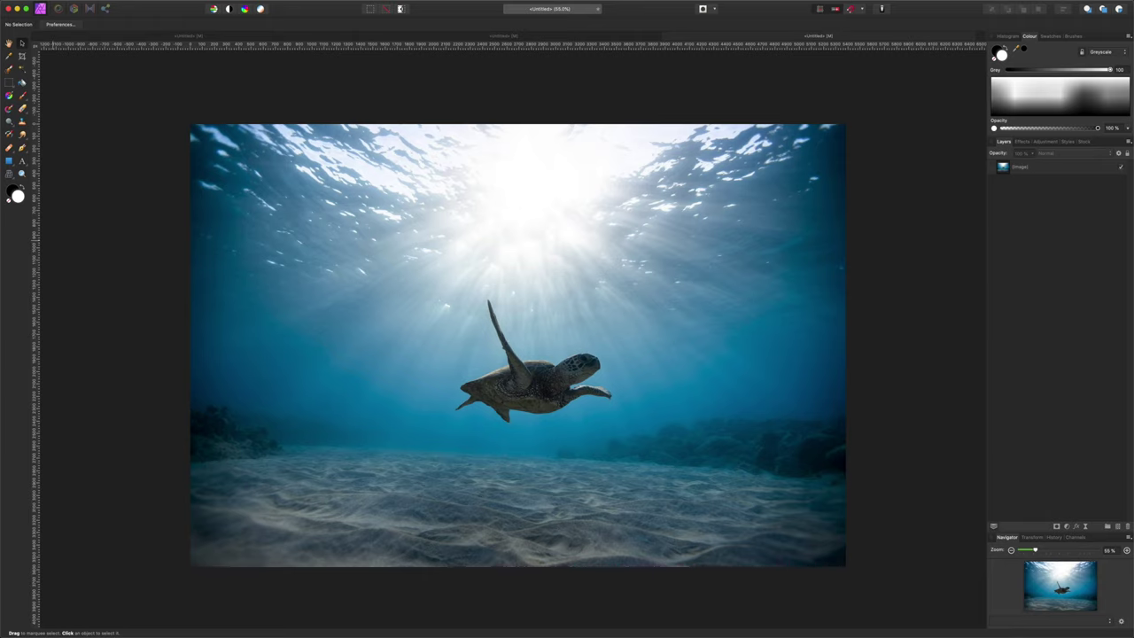
Step: Place FA_Dust_15 over the turtle photo, reposition it, and set its blend mode to Screen
left_click_drag(478, 266, 556, 283)
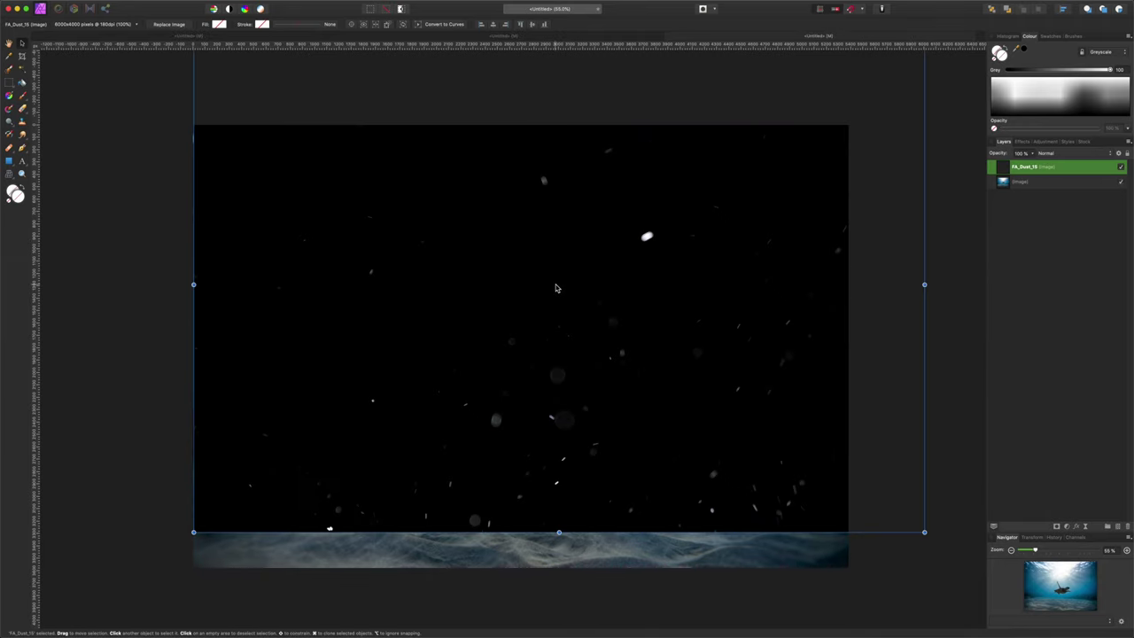
left_click_drag(731, 239, 696, 279)
left_click(1047, 153)
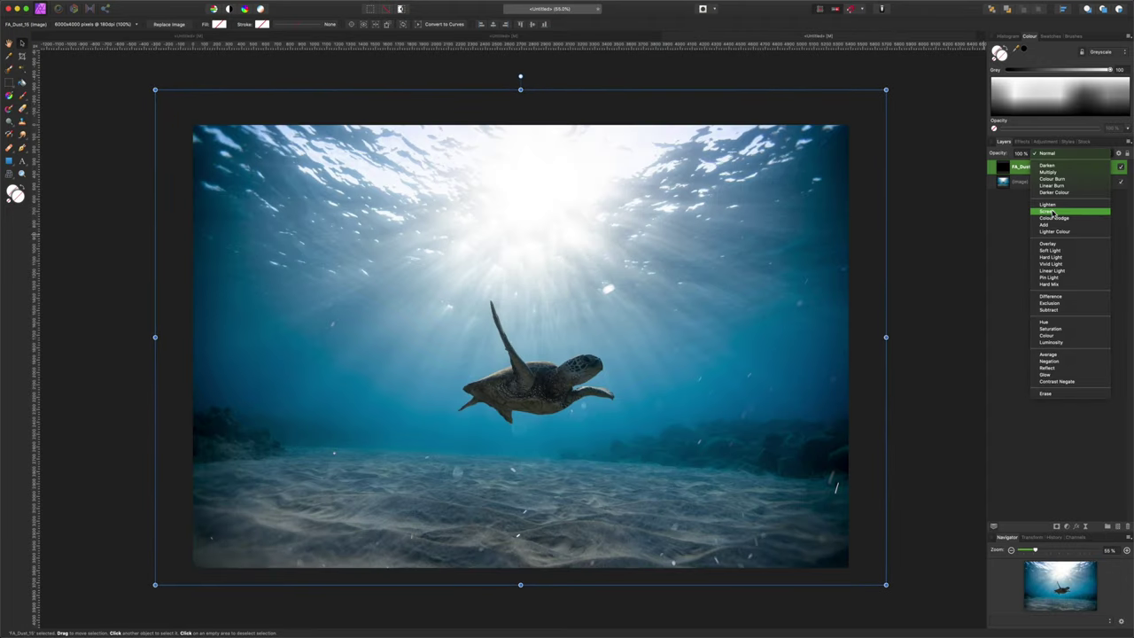
left_click(1050, 212)
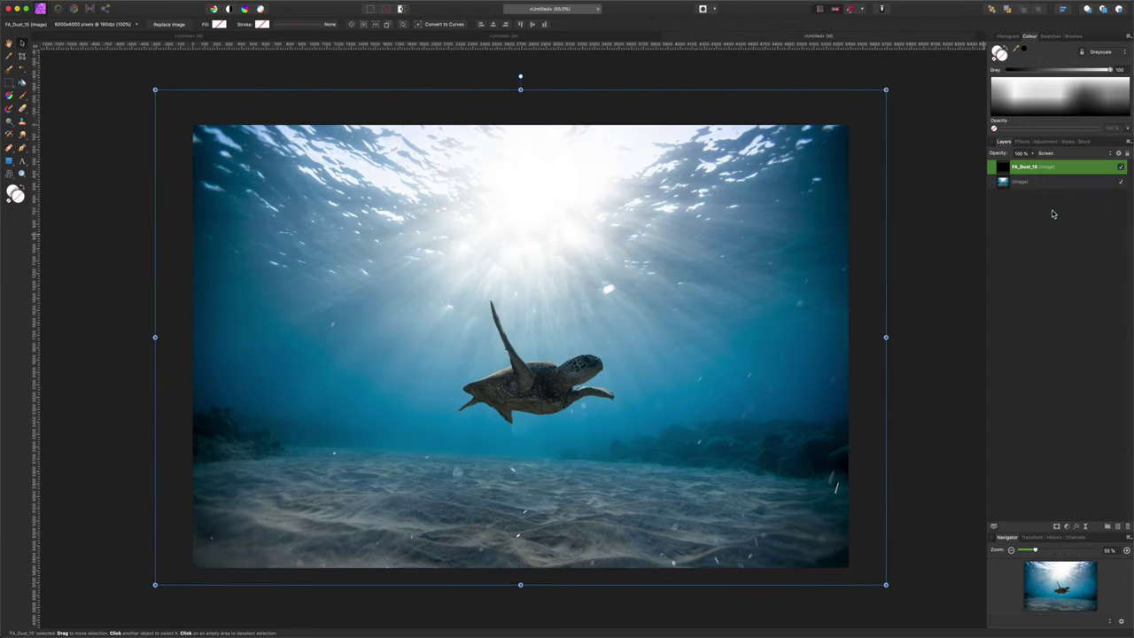
left_click(1057, 291)
Step: Add an HSL adjustment and nest it inside the FA_Dust_15 layer
left_click(1066, 526)
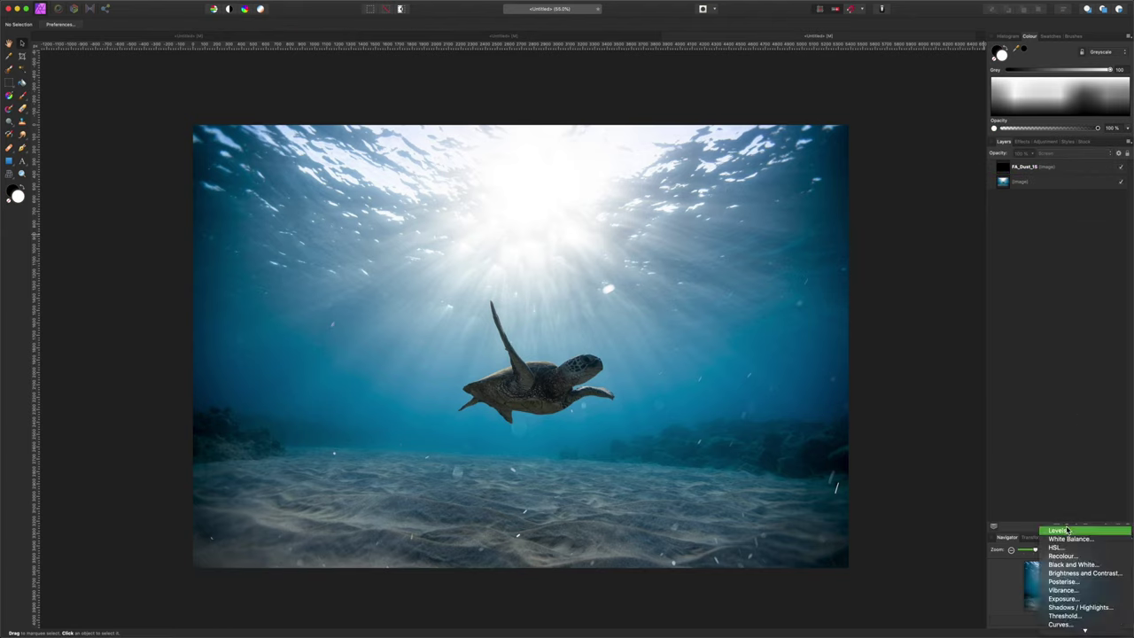
left_click(1076, 549)
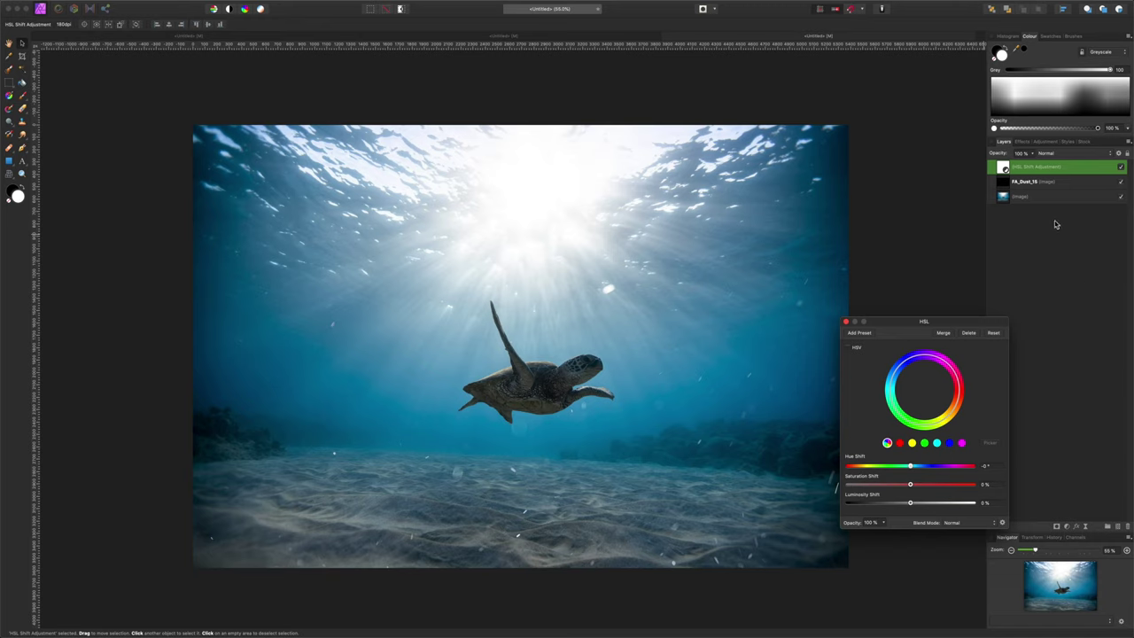
left_click_drag(1005, 168, 1004, 184)
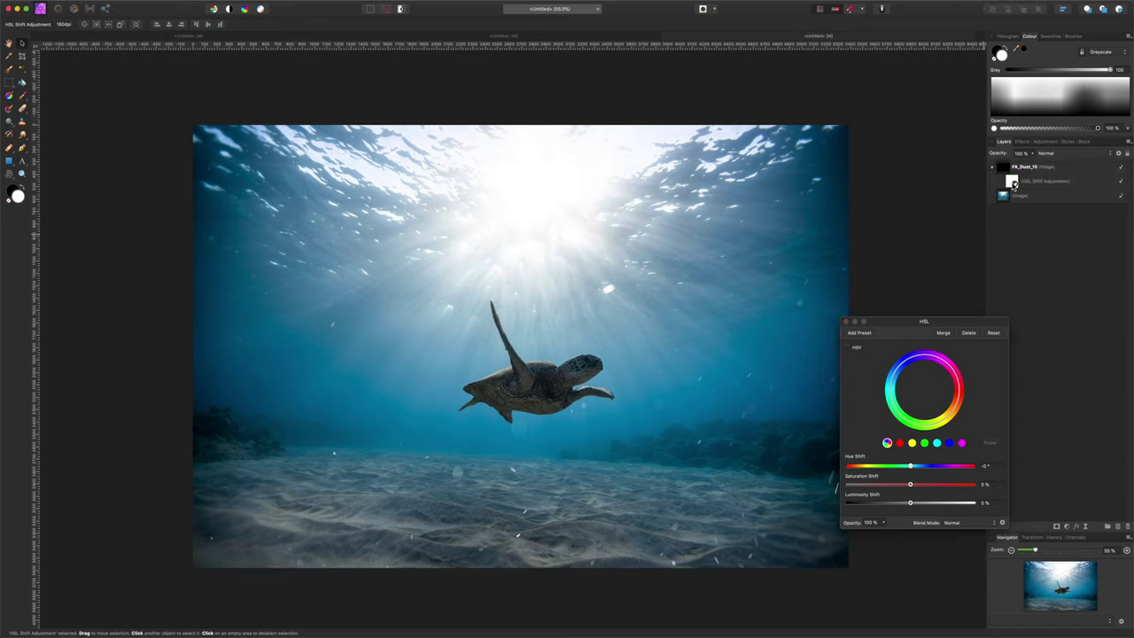
left_click(1014, 184)
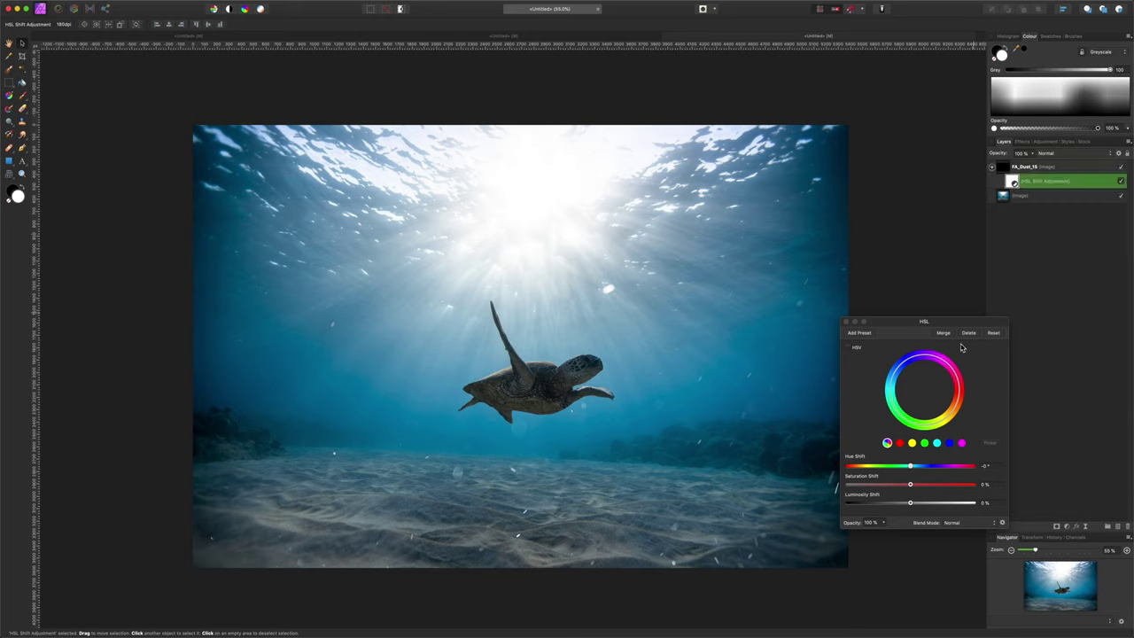